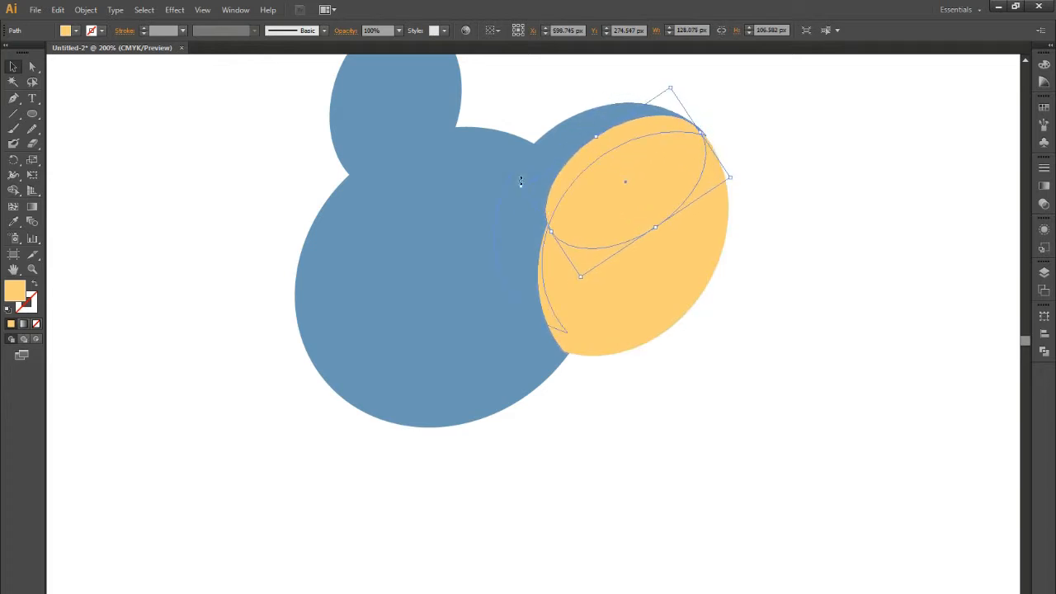
Step: Duplicate the upright ear, fill the copy with dark blue #4C7089, and place it behind the ear as a shadow along its left edge
scroll(750, 398, down, 2)
scroll(447, 306, up, 2)
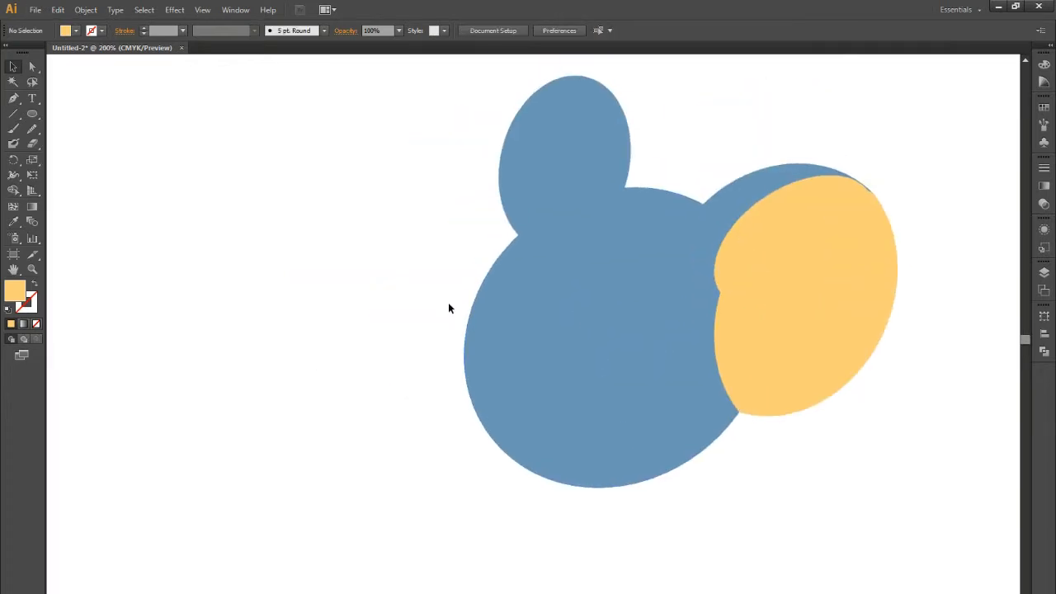
click(476, 165)
key(ctrl+shift+a)
click(491, 159)
double_click(15, 289)
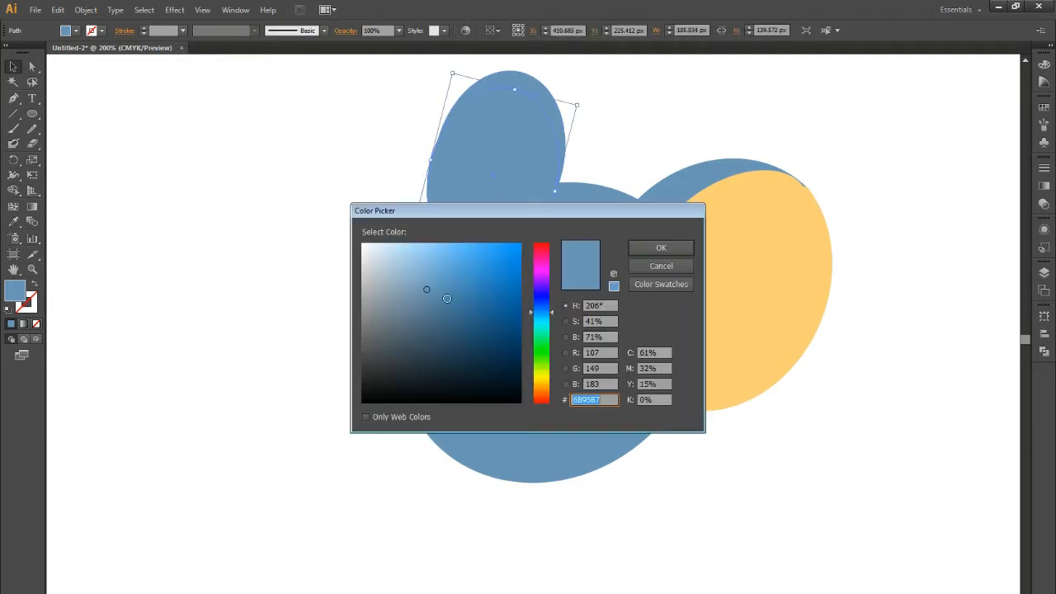
click(665, 246)
right_click(488, 215)
key(Return)
key(ctrl+shift+a)
scroll(273, 384, down, 2)
scroll(273, 385, up, 2)
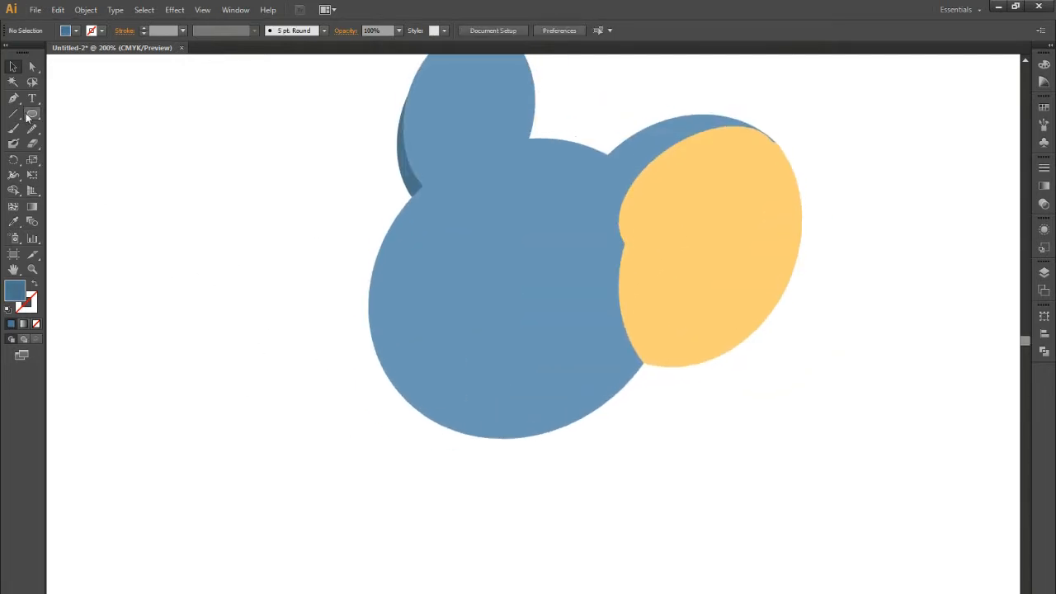
Step: Draw a tilted oval about 46 by 72 px near the head's left edge as the eye and fill it with ffffff
key(v)
mouse_move(374, 241)
mouse_down()
mouse_move(448, 254)
mouse_move(482, 294)
mouse_up()
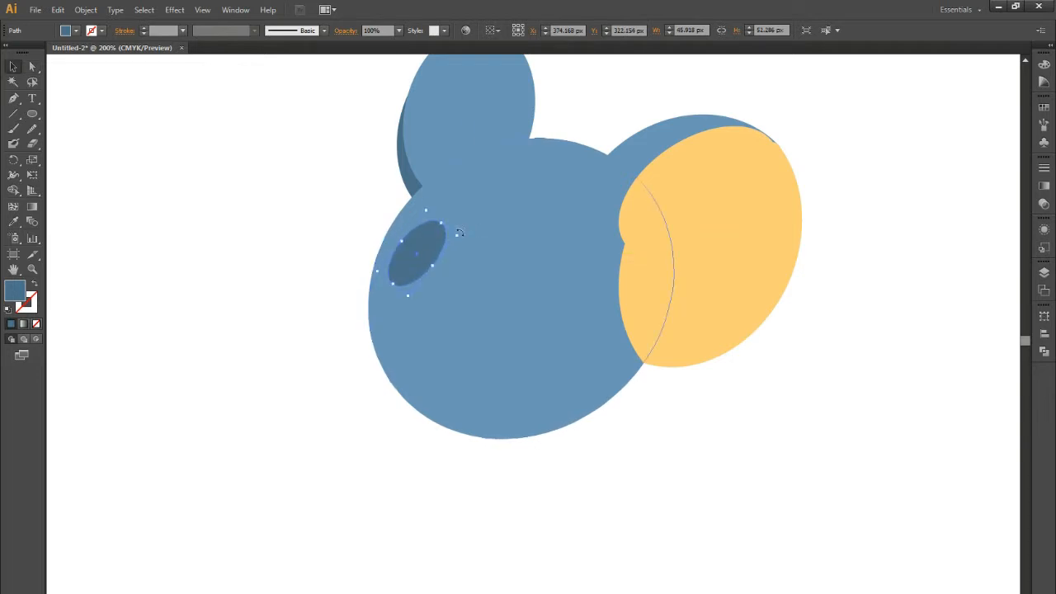
double_click(14, 289)
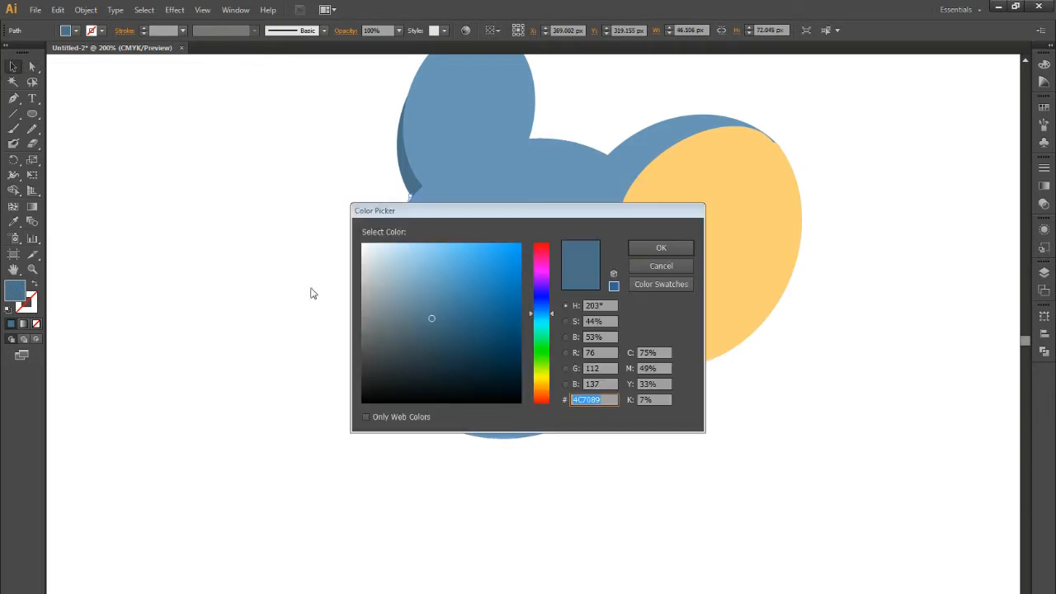
text(ffffff)
key(Return)
Step: Add a tilted pupil oval about 26 by 40 px in the upper part of the eye and fill it with 000000
key(ctrl+equal)
drag(466, 235, 449, 262)
drag(395, 343, 412, 304)
double_click(17, 298)
text(000000)
key(Return)
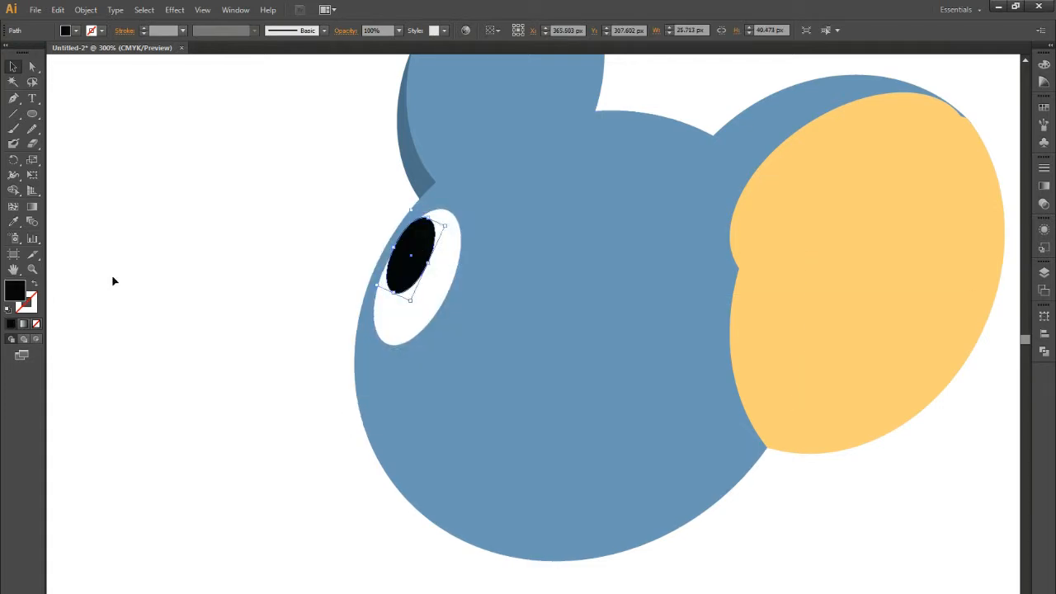
double_click(15, 289)
text(ffffff)
click(669, 246)
key(ctrl+equal)
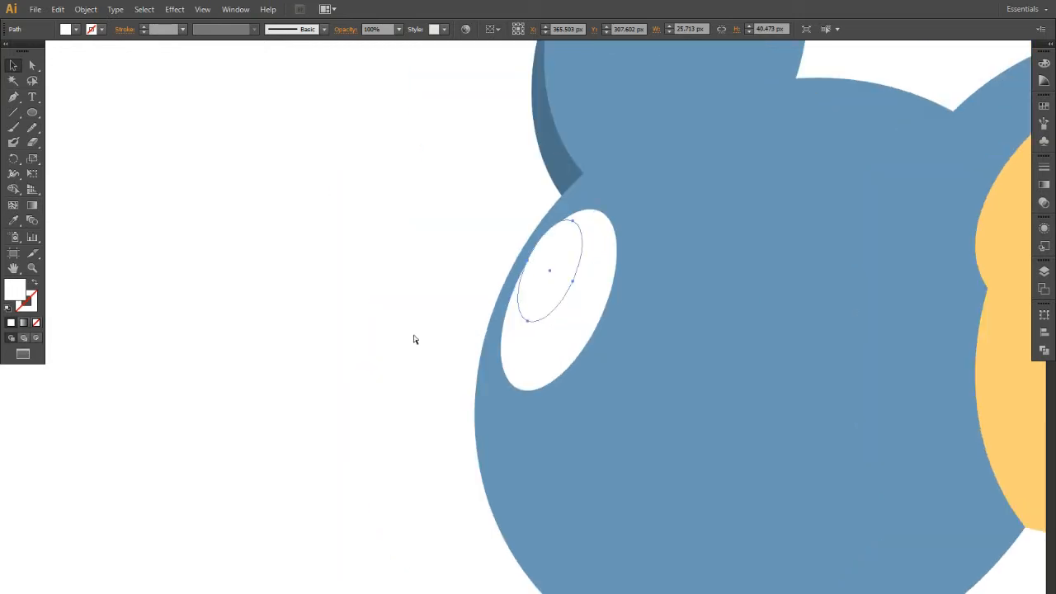
key(ctrl+z)
Step: Add a small white highlight oval in the upper left part of the black pupil
key(i)
click(591, 273)
key(v)
drag(595, 231, 551, 247)
shift+click(573, 252)
click(409, 355)
scroll(409, 355, down, 1)
drag(415, 331, 381, 348)
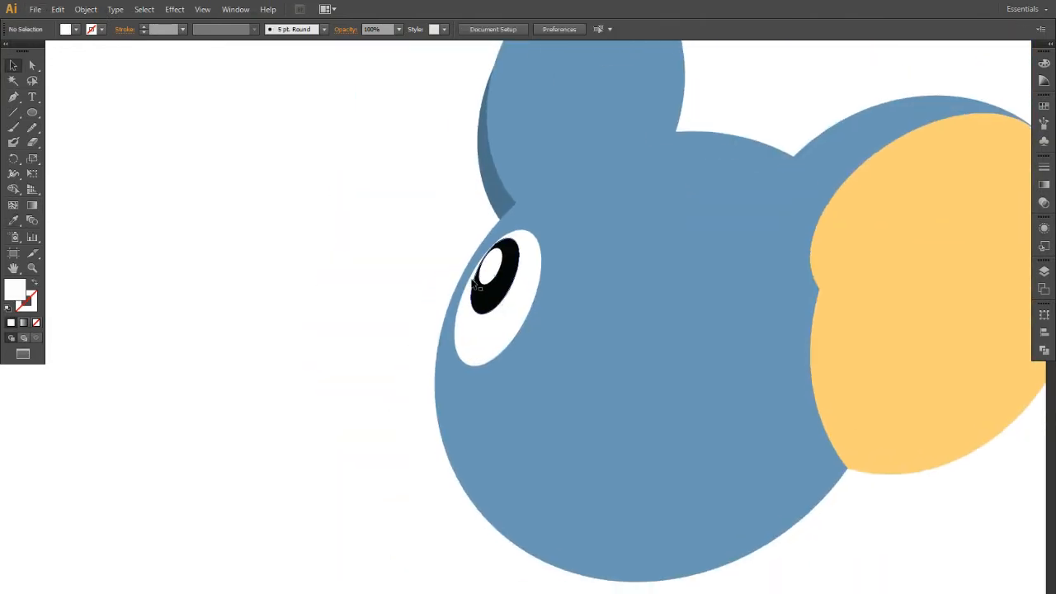
Step: Duplicate the eye white, fill the copy with the pupil's black, and offset it behind the eye as a thin outline on its right side
click(503, 283)
click(284, 299)
scroll(285, 299, up, 2)
drag(285, 300, 66, 281)
click(542, 311)
drag(542, 311, 547, 307)
key(i)
click(512, 256)
key(v)
key(ctrl+[)
key(Up)
Step: Draw a curved black eyelash from the top of the eye with the Pen tool and duplicate it just below the first
click(303, 432)
scroll(303, 433, down, 1)
drag(303, 433, 230, 438)
scroll(230, 438, up, 2)
key(p)
click(413, 218)
drag(505, 277, 505, 278)
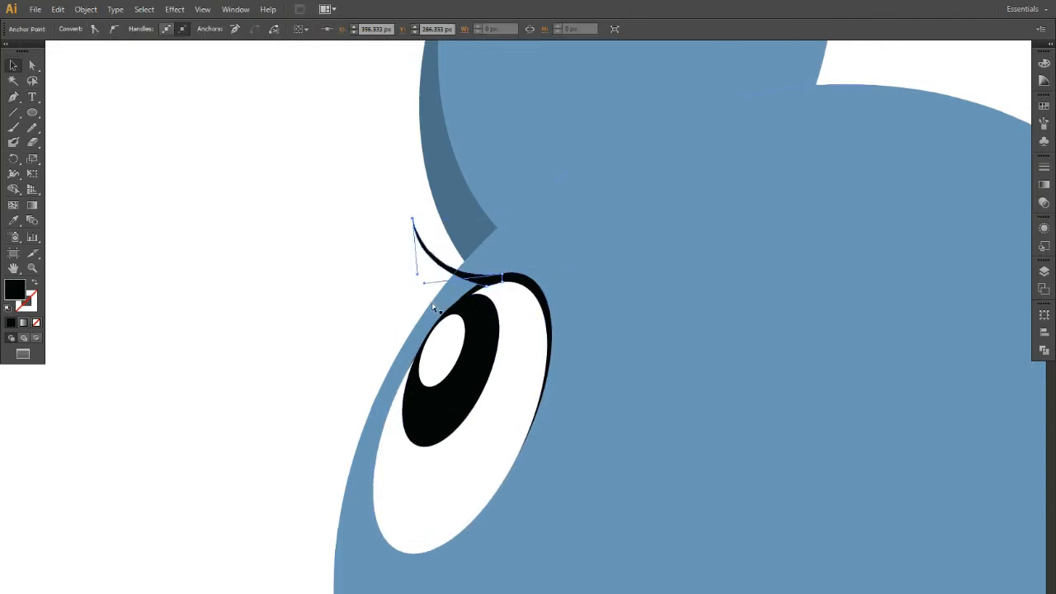
drag(435, 307, 430, 292)
click(376, 261)
scroll(345, 310, down, 2)
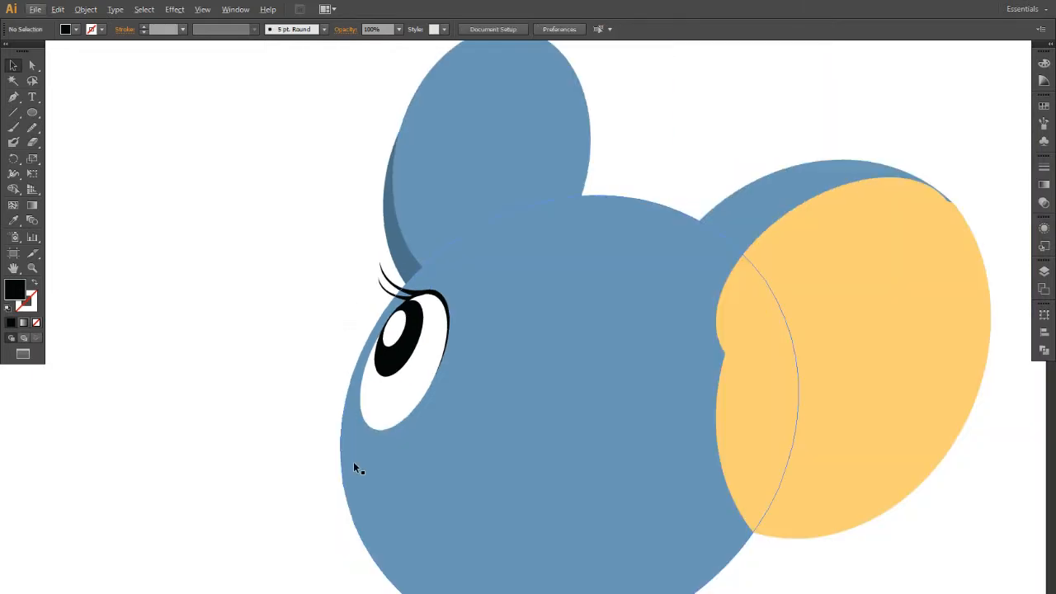
Step: Lock the head shape and group all parts of the eye, including its lashes
drag(353, 461, 347, 392)
click(459, 422)
key(ctrl+2)
drag(240, 160, 367, 371)
click(391, 171)
drag(300, 187, 446, 403)
key(ctrl+g)
Step: Duplicate the eye group to the middle of the face, then enlarge and position the copy as the nearer eye
drag(407, 333, 552, 356)
click(597, 349)
click(566, 305)
drag(586, 238, 614, 214)
drag(599, 309, 581, 322)
drag(580, 329, 595, 320)
Step: Adjust the size and position of the original eye near the head's left edge
click(417, 299)
drag(444, 363, 440, 332)
drag(393, 307, 391, 310)
click(314, 268)
Step: Draw an arched eyebrow about 63 by 41 px above the larger eye with the Pen tool and fill it with the pupil's black
scroll(423, 298, down, 1)
scroll(489, 280, up, 2)
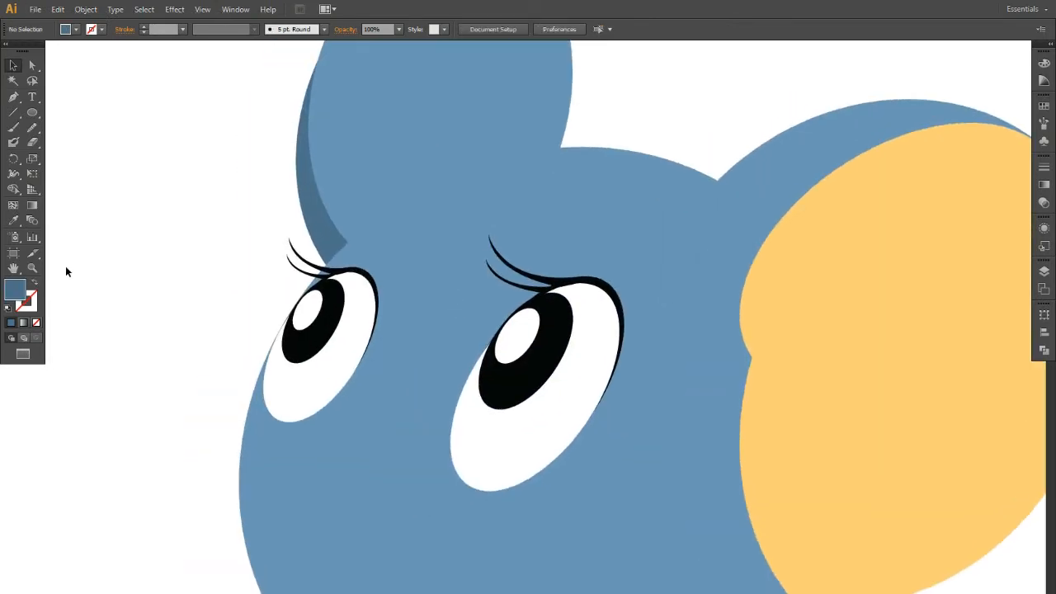
click(520, 255)
click(612, 219)
drag(678, 318, 676, 396)
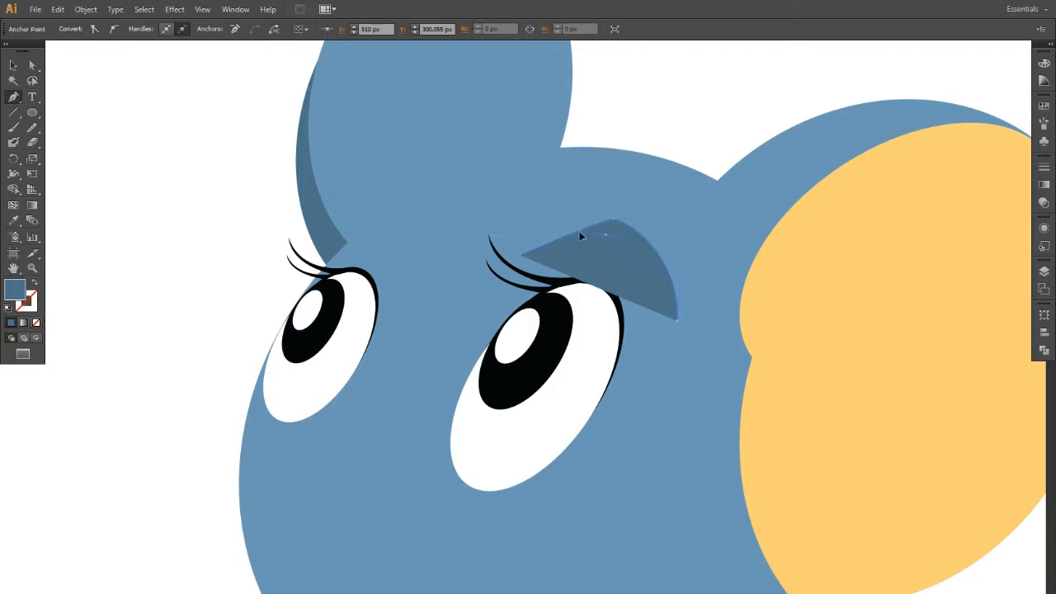
click(538, 269)
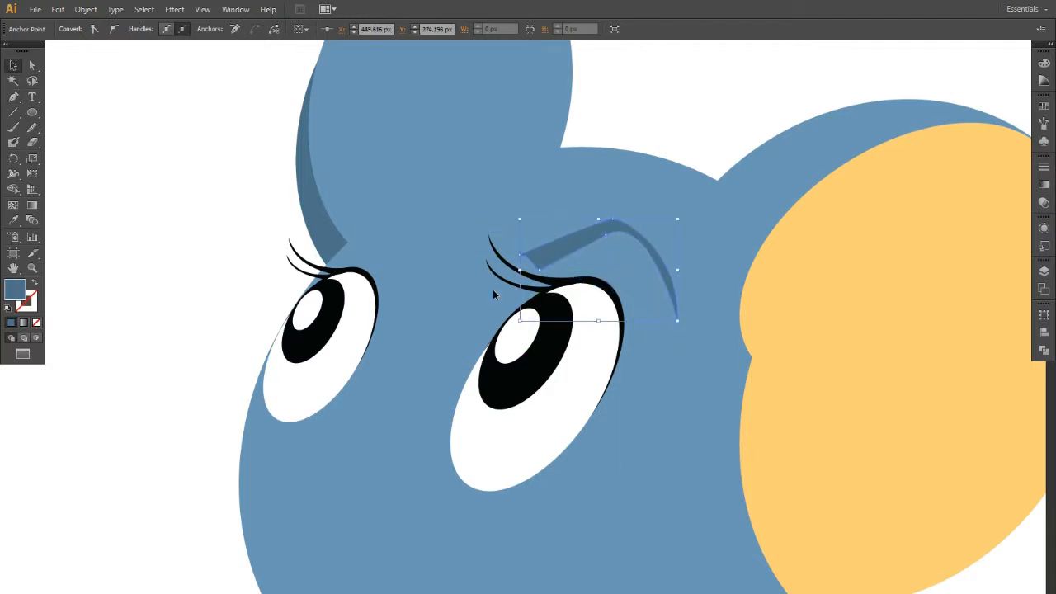
key(i)
click(551, 331)
key(v)
Step: Refine the curve of the larger eye's eyebrow by adjusting its anchor points
scroll(625, 248, up, 4)
drag(561, 231, 605, 230)
key(s)
drag(283, 273, 259, 269)
scroll(313, 307, down, 3)
mouse_move(445, 259)
mouse_down()
mouse_move(409, 286)
mouse_move(436, 251)
mouse_up()
scroll(435, 268, down, 1)
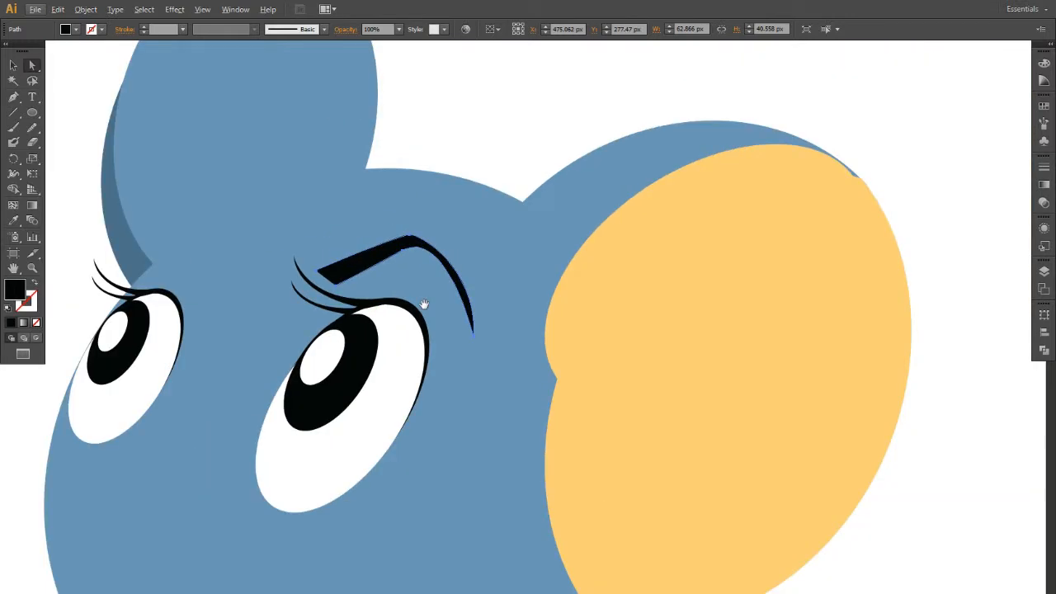
Step: Duplicate the eyebrow over the smaller eye and reflect the copy
drag(361, 259, 682, 270)
scroll(682, 270, up, 1)
right_click(361, 300)
mouse_move(487, 453)
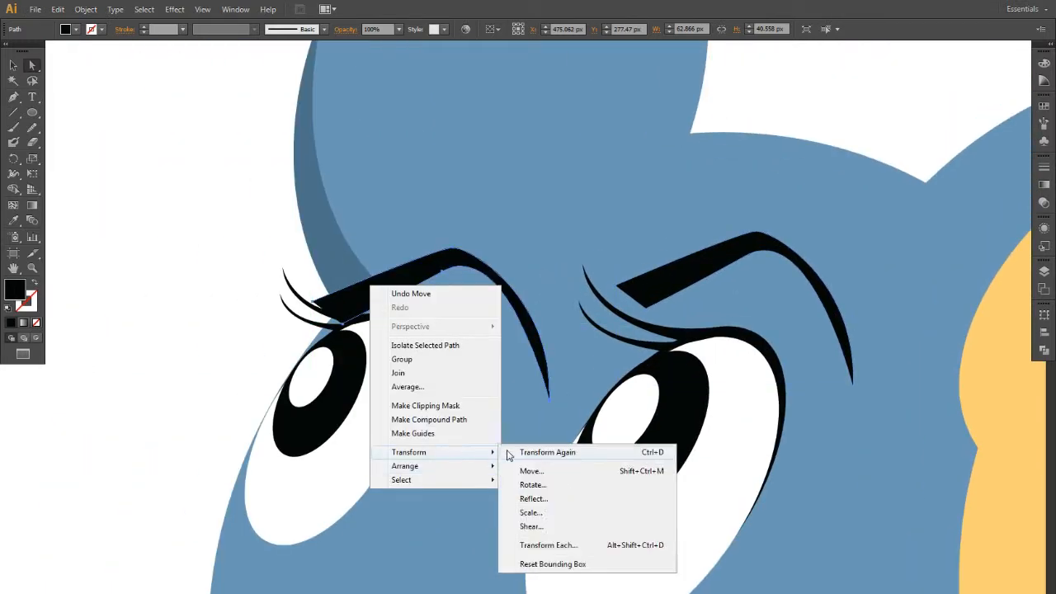
click(542, 498)
click(530, 413)
Step: Shrink, rotate and position the reflected eyebrow just above the smaller eye
key(ctrl+t)
drag(439, 306, 478, 295)
click(581, 77)
drag(527, 389, 413, 284)
drag(471, 305, 470, 305)
scroll(470, 305, down, 3)
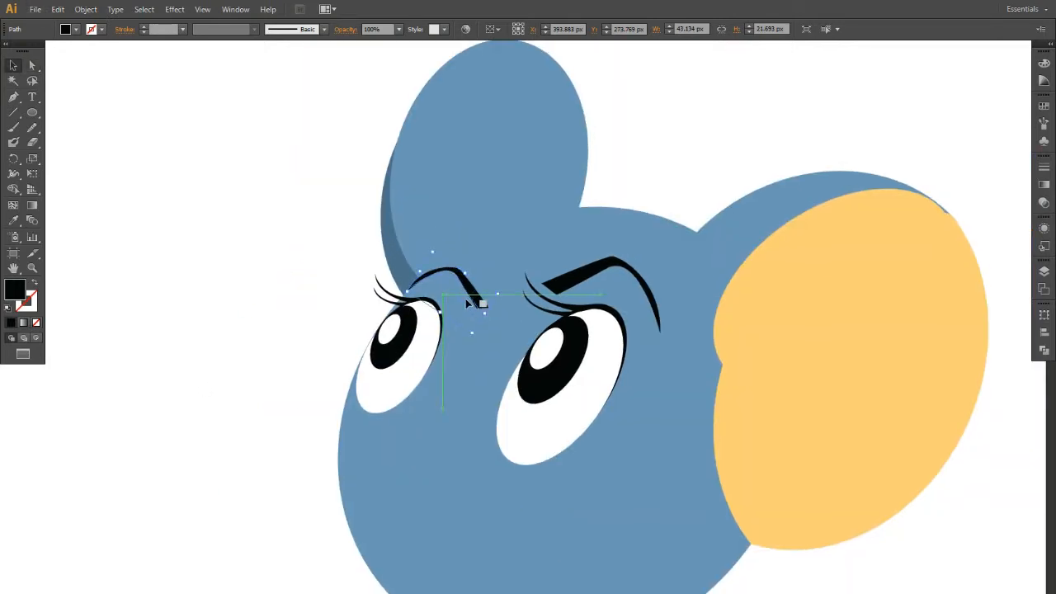
click(310, 321)
Step: Merge the two overlapping orange inner-ear shapes into one with the Shape Builder tool
drag(244, 470, 206, 374)
click(842, 223)
shift+click(860, 284)
key(shift+m)
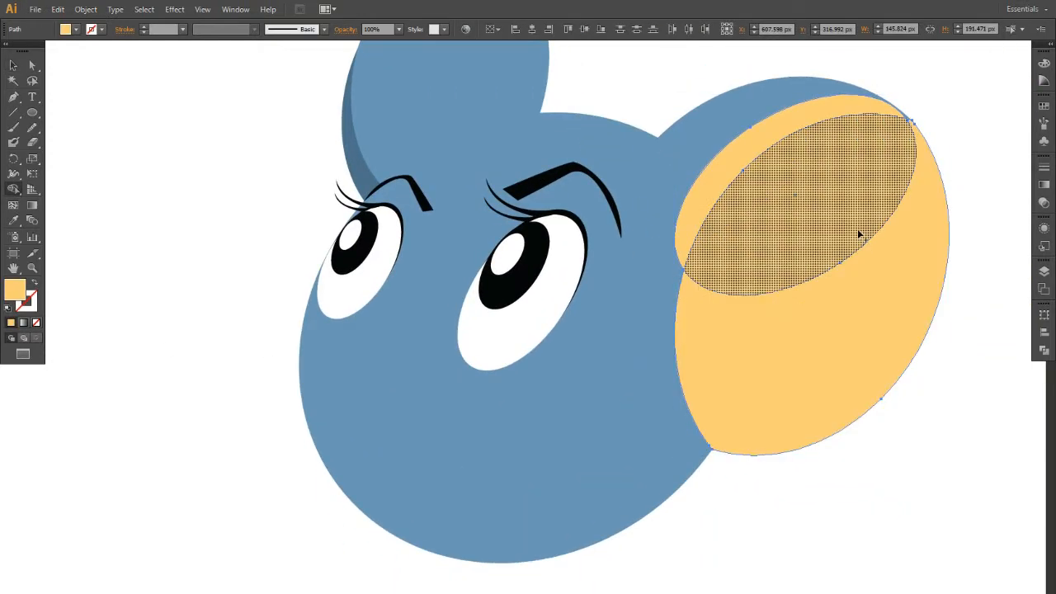
drag(857, 228, 825, 346)
Step: Fill a copy of the merged inner ear with the eyebrow's black, send it behind the orange shape, and nudge it left as an outline
key(v)
key(i)
click(551, 175)
key(v)
key(ctrl+[)
key(Left)
key(Left)
key(Left)
key(Left)
key(Up)
key(Left)
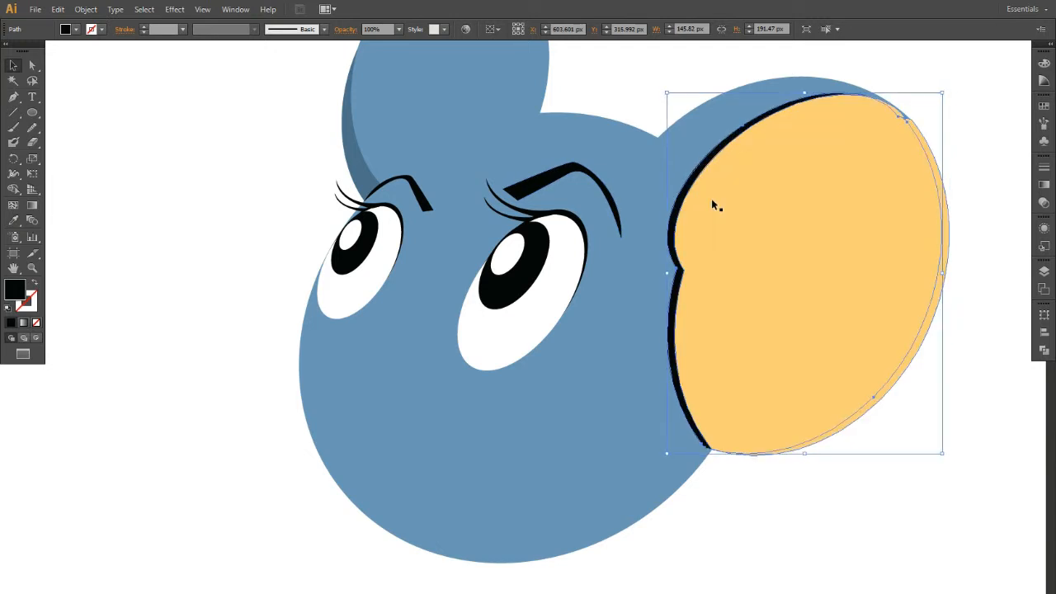
Step: Fine-tune the angle of the black inner-ear copy to even out the visible outline
drag(950, 453, 952, 449)
drag(668, 274, 707, 230)
scroll(665, 276, up, 1)
click(979, 165)
Step: Draw a tapered black fold line curving into the orange ear from the notch in its outline with the Pen tool
key(p)
click(544, 308)
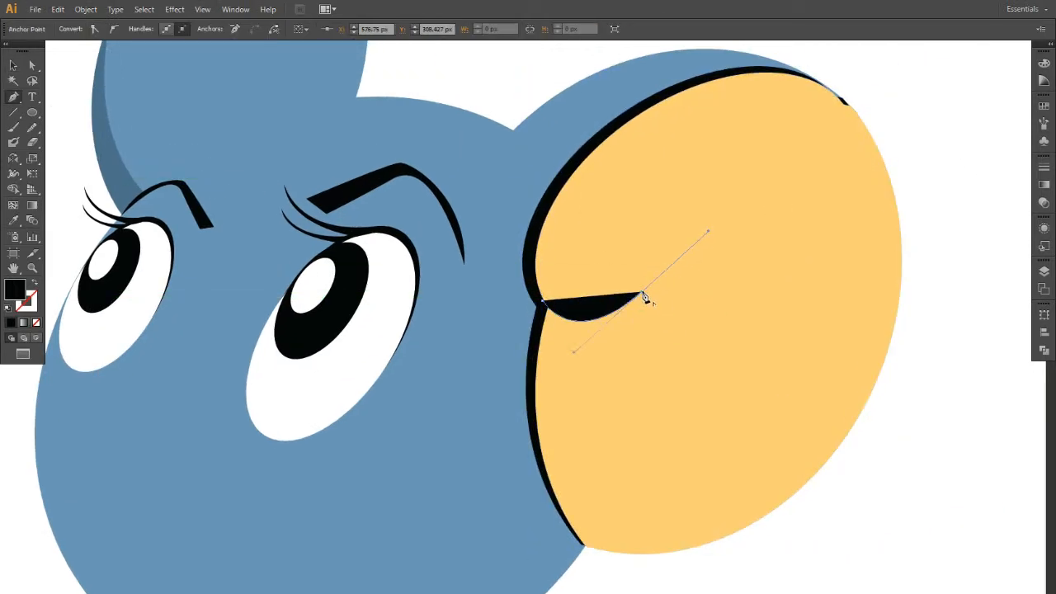
drag(488, 197, 487, 194)
click(12, 66)
scroll(265, 242, down, 3)
click(427, 413)
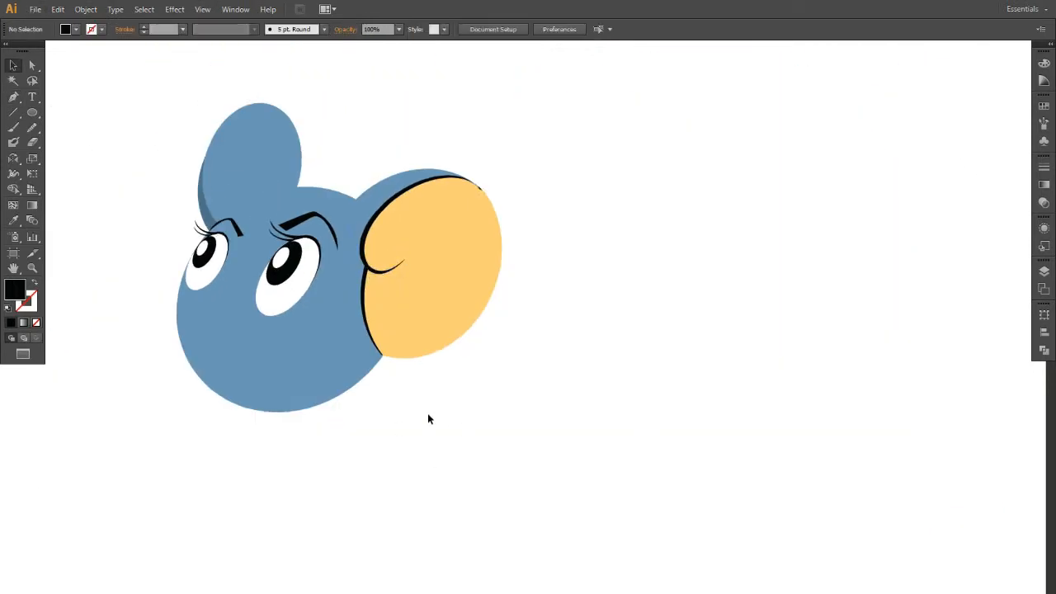
drag(428, 414, 656, 456)
scroll(671, 363, up, 2)
click(702, 369)
drag(795, 259, 773, 254)
key(ctrl+z)
drag(794, 441, 792, 438)
click(819, 400)
scroll(819, 400, down, 1)
key(ctrl+z)
Step: Shift the black ear outline slightly so its upper end tucks in cleanly at the orange ear's tip
scroll(766, 181, up, 3)
scroll(726, 247, up, 4)
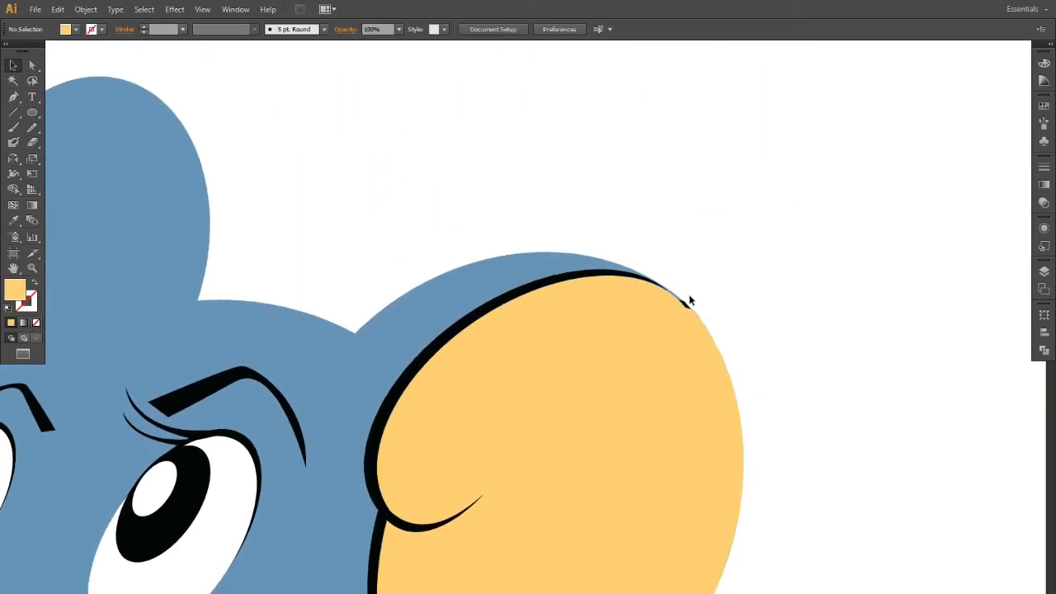
shift+click(580, 275)
mouse_move(553, 270)
mouse_down()
mouse_move(556, 289)
mouse_move(560, 277)
mouse_up()
click(730, 309)
click(674, 362)
scroll(815, 266, down, 5)
scroll(693, 394, down, 2)
click(692, 394)
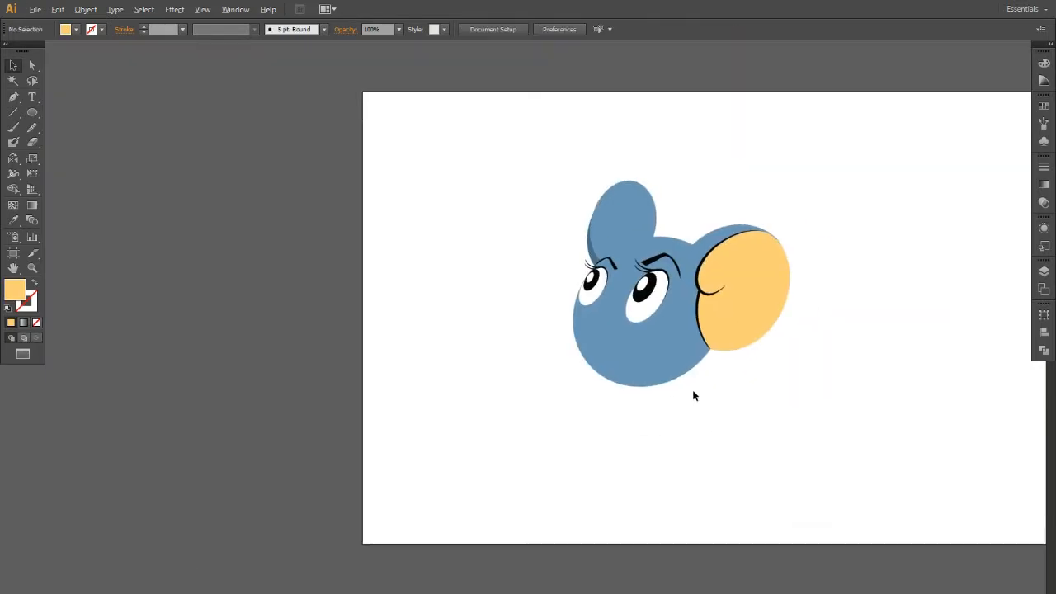
Step: Draw a tilted orange oval about 66 by 74 px at the head's lower left as the muzzle and place a duplicate behind its right side
scroll(624, 434, up, 3)
drag(262, 346, 272, 344)
key(v)
drag(280, 271, 282, 338)
drag(453, 360, 488, 351)
key(ctrl+[)
click(423, 384)
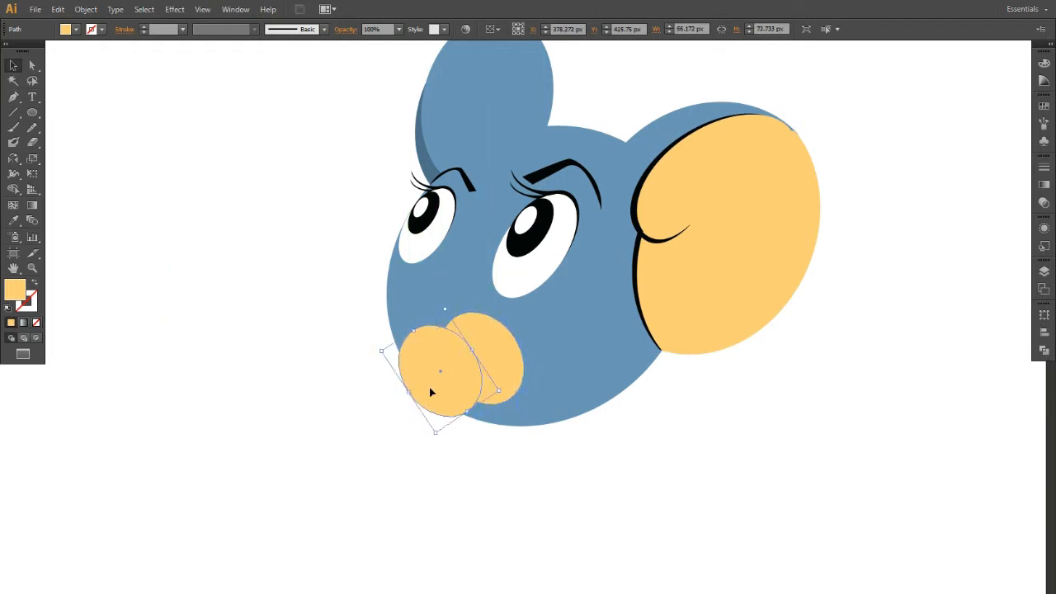
Step: Place a third orange oval below the other two, merge all three into one shape with Shape Builder, and position it as the muzzle
drag(473, 412, 493, 385)
click(243, 398)
click(425, 368)
shift+click(484, 398)
shift+click(498, 354)
drag(401, 364, 251, 364)
click(13, 189)
drag(267, 326, 350, 388)
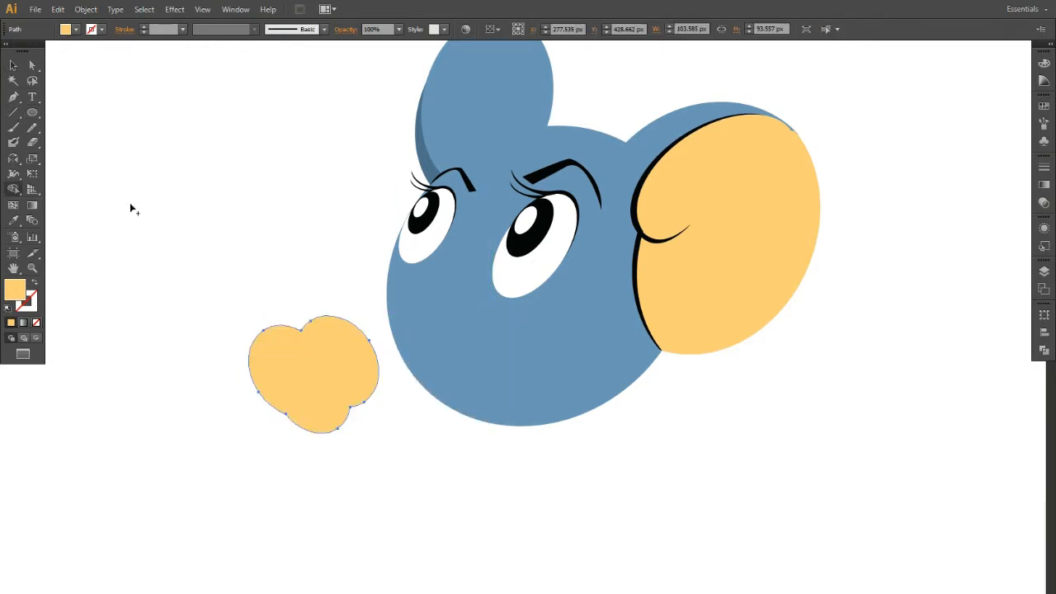
drag(441, 360, 455, 351)
key(ctrl+shift+a)
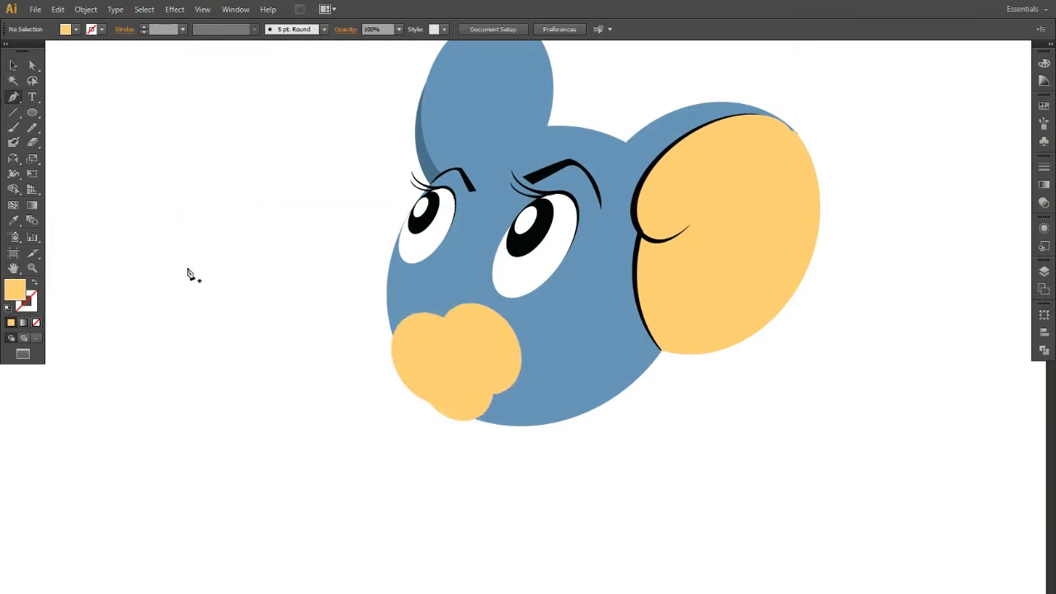
Step: Draw an orange shape with the Pen tool extending the muzzle into two pointed tips around a concave curve on the blue cheek
click(531, 302)
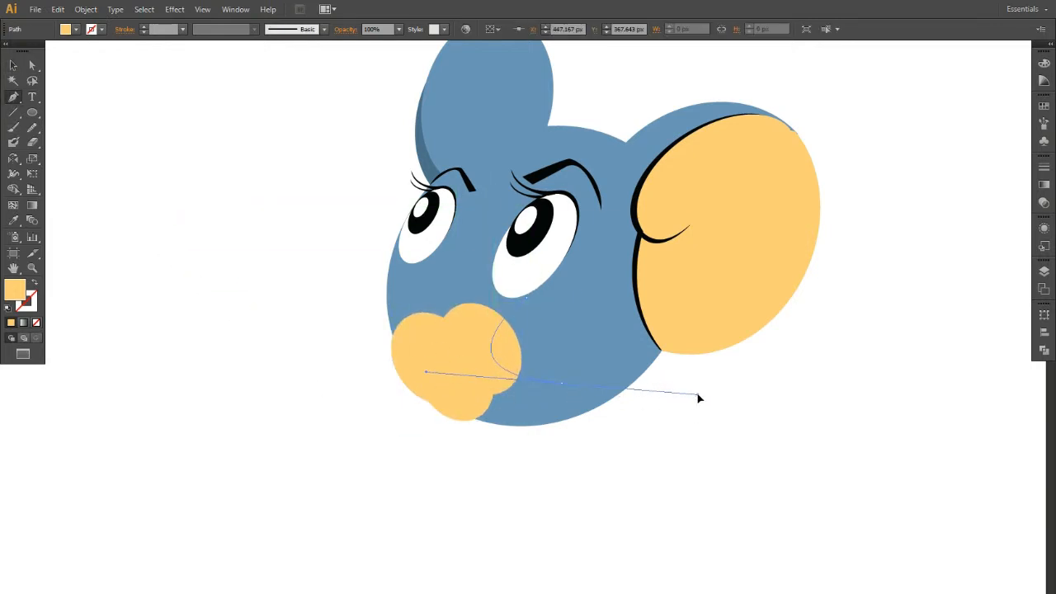
click(563, 385)
drag(415, 416, 392, 412)
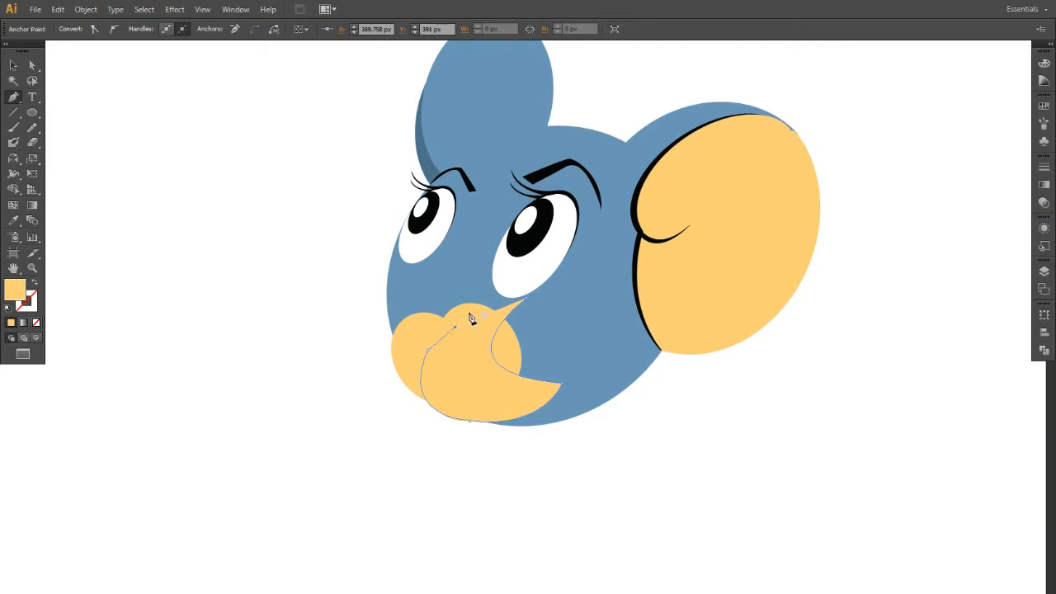
drag(604, 299, 607, 298)
Step: Merge the pointed cheek shape with the muzzle using Shape Builder and place the combined shape back on the head
click(12, 65)
drag(400, 351, 404, 359)
drag(493, 383, 264, 385)
click(14, 189)
drag(257, 349, 315, 419)
alt+click(283, 354)
click(14, 66)
drag(269, 383, 500, 382)
click(441, 354)
scroll(441, 354, up, 1)
click(410, 259)
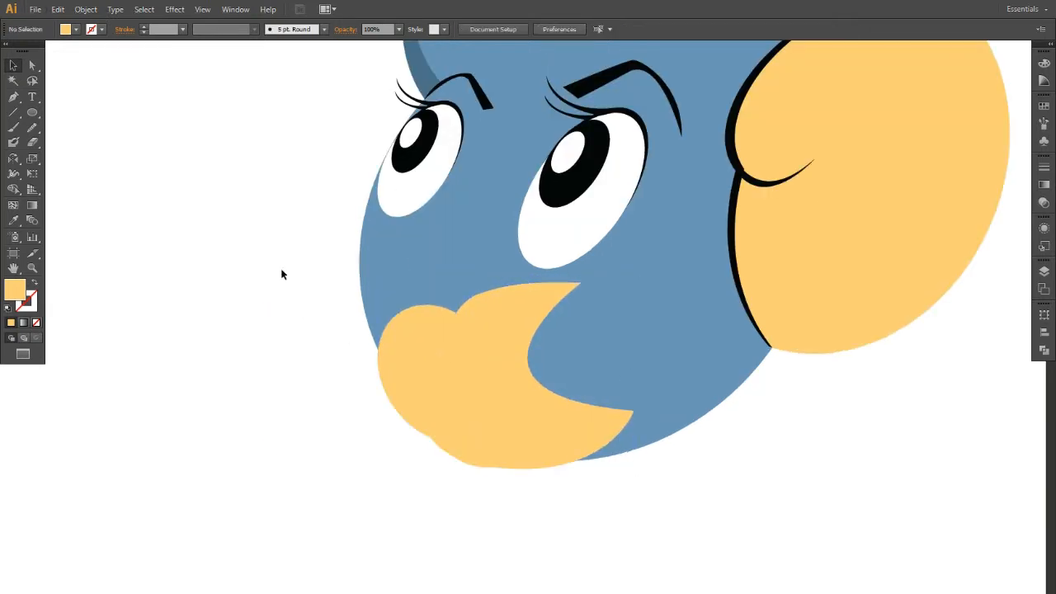
Step: Add an oval snout in the head's blue beyond the face's left edge and bring the orange muzzle in front of it
click(13, 65)
key(i)
click(413, 231)
key(v)
drag(424, 316, 417, 291)
shift+click(515, 422)
key(ctrl+shift+])
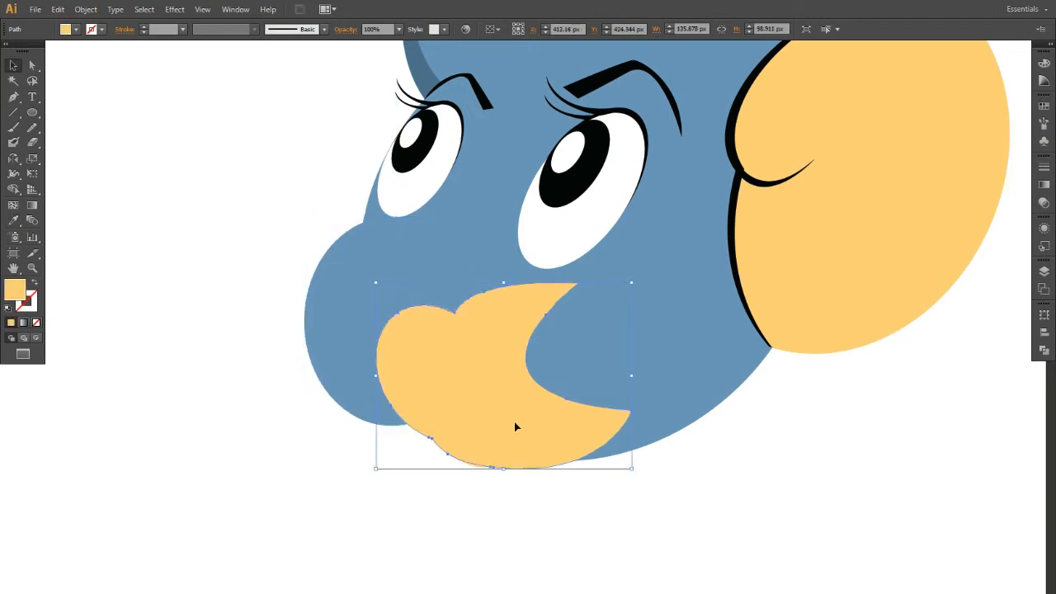
Step: Nudge the orange muzzle to the left so it sits over the blue snout oval
key(Left)
key(Left)
key(Left)
key(Left)
key(Left)
key(Left)
key(Left)
key(Left)
key(Left)
key(Left)
key(Left)
key(Down)
key(Down)
key(Left)
key(Left)
key(Up)
key(Up)
key(Up)
Step: Rotate the muzzle slightly clockwise, stretch it downward and adjust its vertical position on the snout
drag(589, 276, 602, 295)
drag(442, 464, 442, 495)
key(Up)
key(Up)
key(Up)
key(Up)
key(Up)
key(Up)
key(Up)
key(Up)
key(Up)
key(Up)
key(Down)
key(Down)
key(Down)
key(Down)
click(170, 313)
Step: Draw an upright oval nose about 21 by 30 px just below the muzzle's upper notch and fill it with the pupils' black
scroll(168, 311, down, 1)
drag(181, 369, 330, 426)
scroll(320, 412, up, 1)
drag(520, 405, 582, 398)
click(463, 527)
key(i)
click(556, 199)
key(v)
scroll(530, 334, up, 2)
Step: Add a smaller white copy of the nose oval, about 11 by 17 px, and tilt it into a highlight near the nose's top
drag(638, 347, 633, 359)
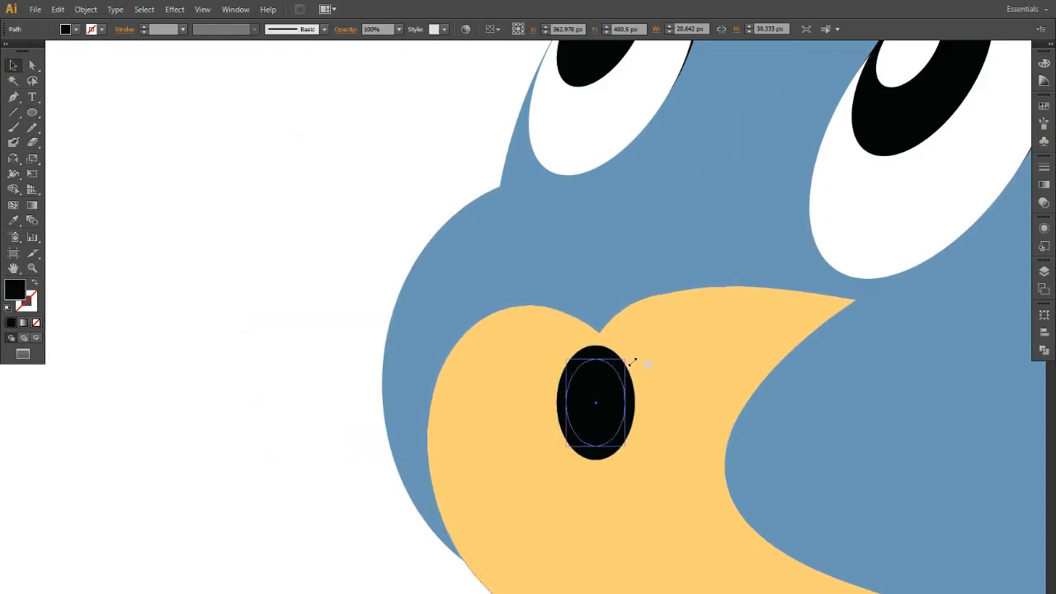
key(i)
click(337, 256)
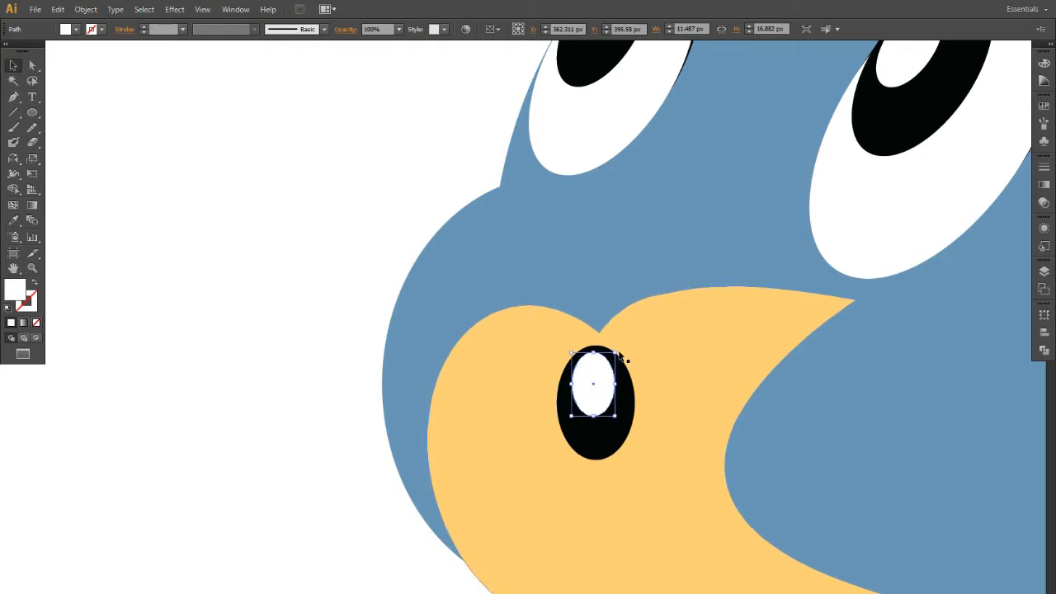
drag(624, 356, 586, 374)
drag(594, 409, 594, 410)
click(328, 399)
scroll(328, 399, down, 3)
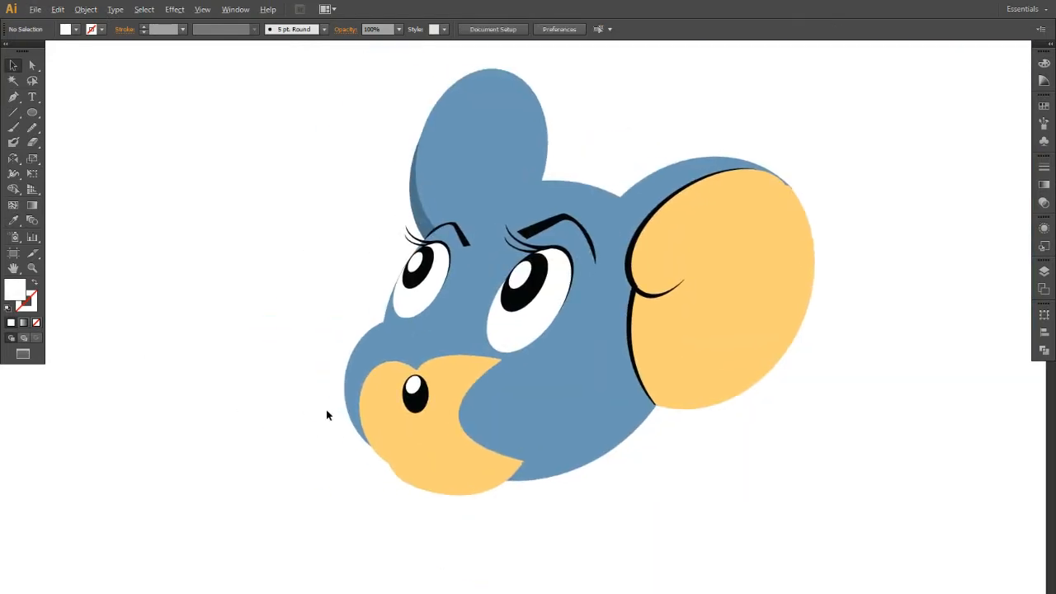
Step: Draw a tapered, curved black whisker with the Pen tool from the muzzle's left lobe out past the snout
scroll(292, 386, up, 1)
key(p)
click(452, 360)
drag(300, 260, 285, 228)
click(300, 261)
drag(447, 364, 565, 417)
click(211, 249)
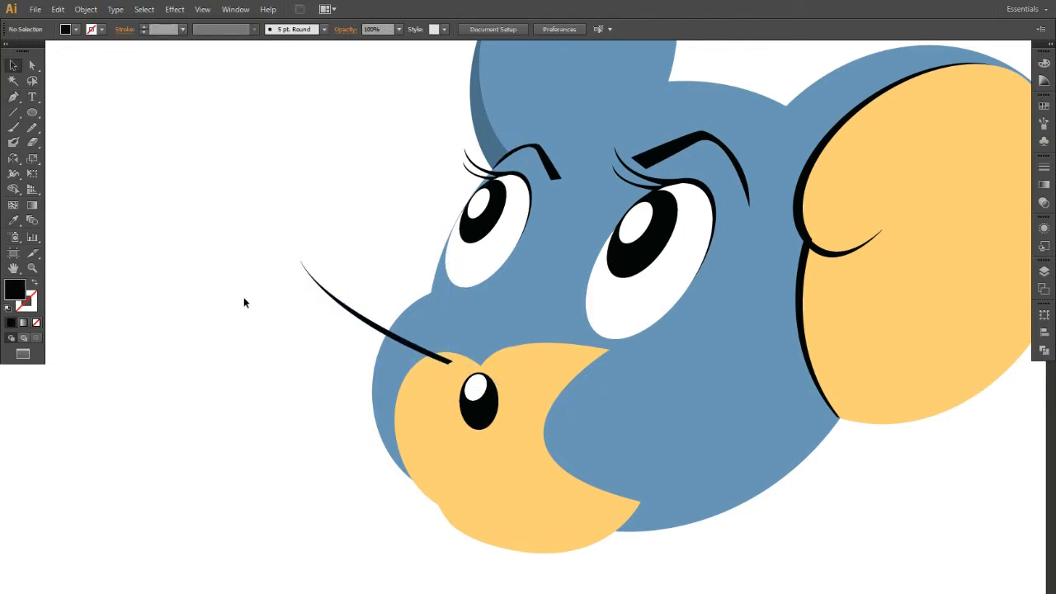
Step: Duplicate, shrink and transform the whisker to arrange a fan of whiskers on the muzzle's left side
drag(400, 341, 383, 378)
drag(283, 298, 330, 343)
drag(392, 382, 385, 394)
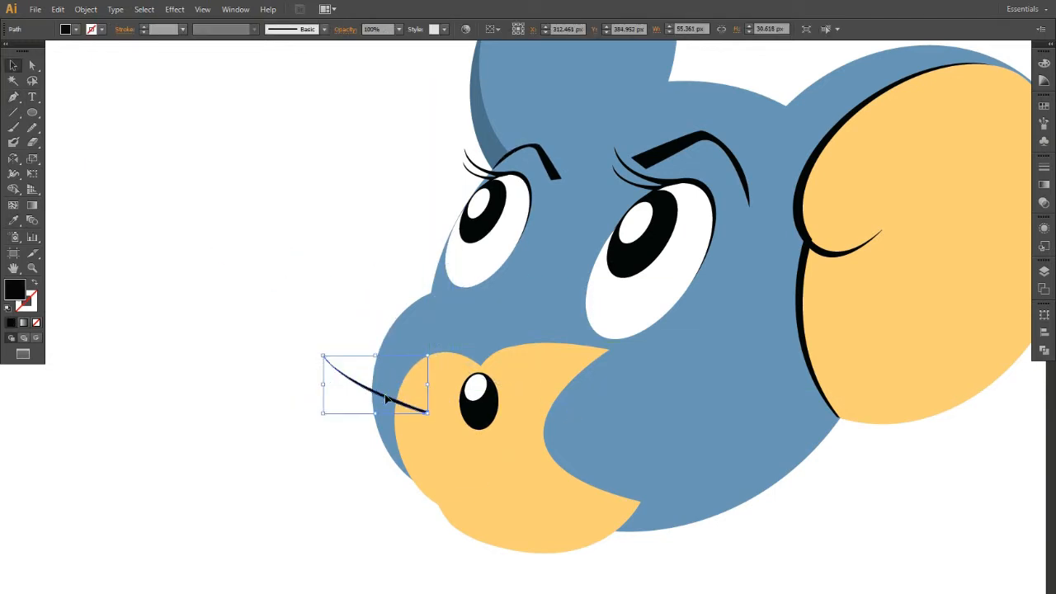
drag(427, 338, 416, 358)
right_click(399, 384)
mouse_move(533, 549)
click(578, 476)
click(459, 413)
drag(328, 291, 312, 280)
Step: Create mirrored whiskers and arrange a matching fan of three on the muzzle's right side
click(361, 367)
right_click(361, 367)
mouse_move(478, 454)
click(516, 501)
click(456, 413)
drag(375, 356, 620, 377)
click(594, 367)
click(608, 353)
click(265, 406)
scroll(266, 406, down, 1)
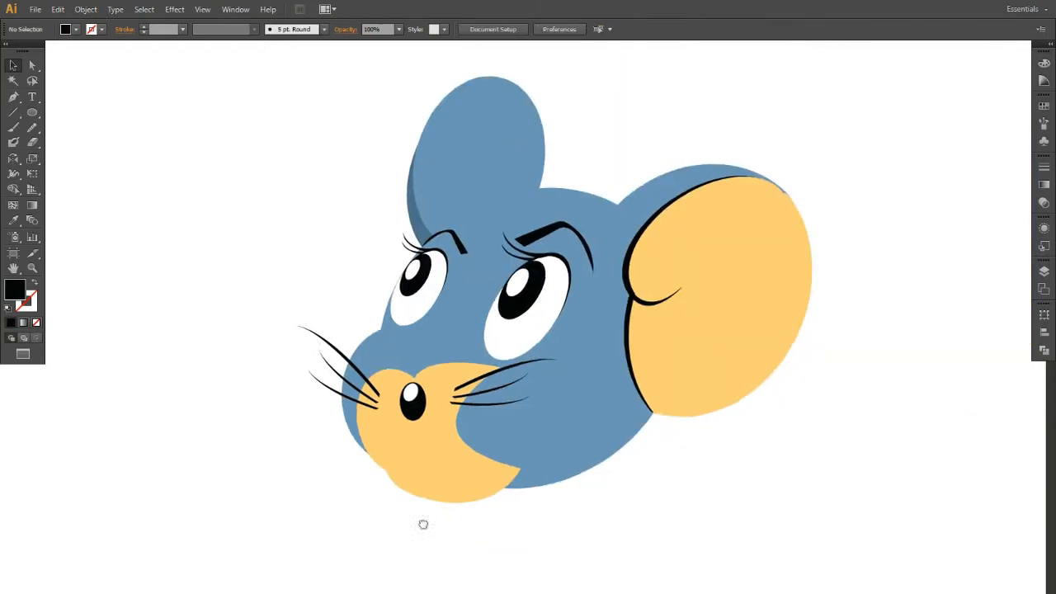
Step: Draw an orange circle overlapping the muzzle's lower left edge to form the chin
scroll(211, 536, up, 1)
scroll(269, 435, down, 1)
scroll(419, 462, up, 1)
click(426, 416)
scroll(392, 390, up, 2)
scroll(389, 397, down, 1)
click(307, 377)
key(l)
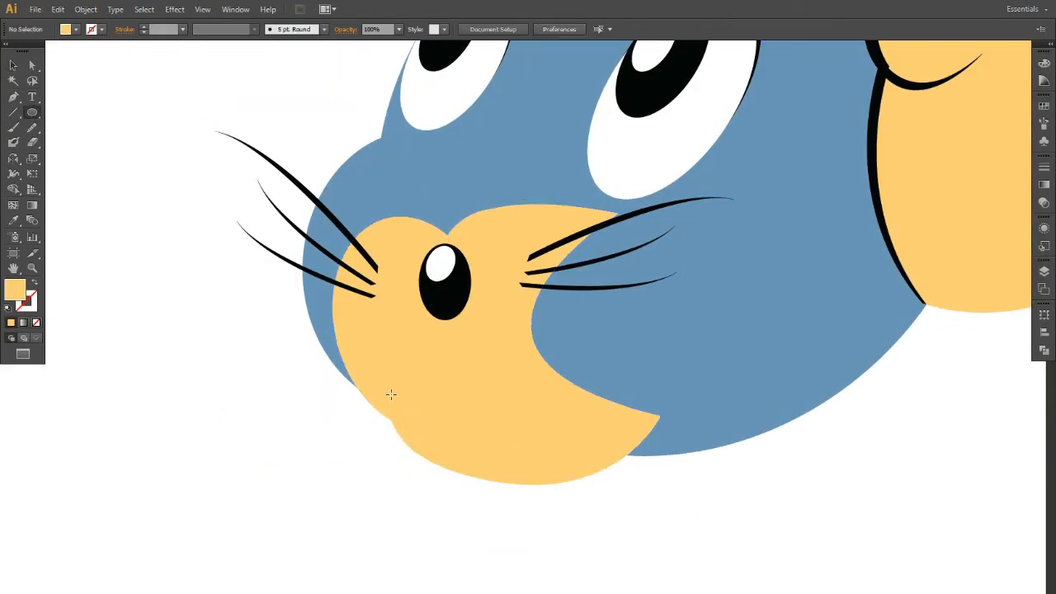
drag(523, 516, 503, 507)
Step: Merge the chin circle with the muzzle into one shape using Shape Builder
key(v)
shift+click(490, 381)
key(shift+m)
drag(467, 363, 445, 452)
click(276, 495)
Step: Draw an upright oval mouth about 14.5 by 25 px, fill it black and position it just above the chin
key(l)
drag(431, 402, 467, 463)
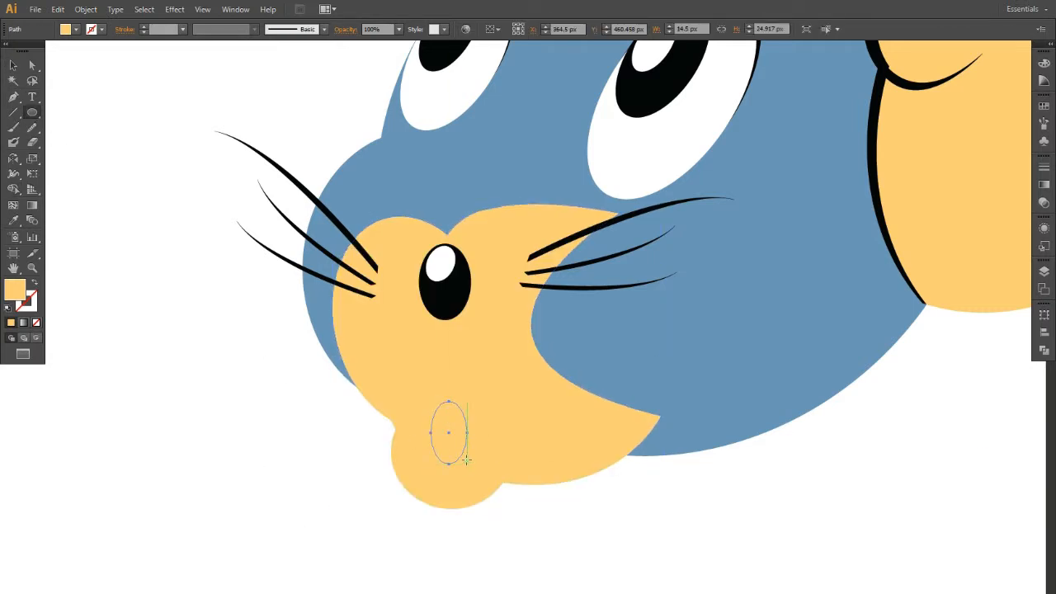
key(i)
click(624, 101)
key(v)
click(309, 422)
scroll(309, 421, down, 4)
scroll(330, 458, up, 3)
drag(370, 359, 361, 365)
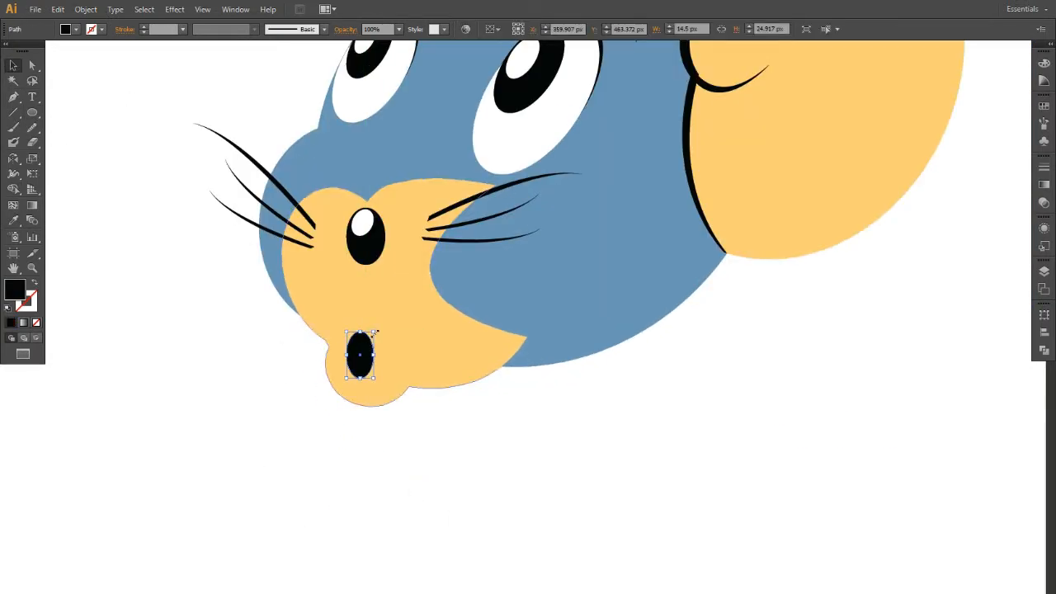
click(495, 429)
scroll(514, 361, down, 3)
key(ctrl+a)
click(330, 485)
scroll(446, 412, up, 1)
scroll(445, 416, down, 1)
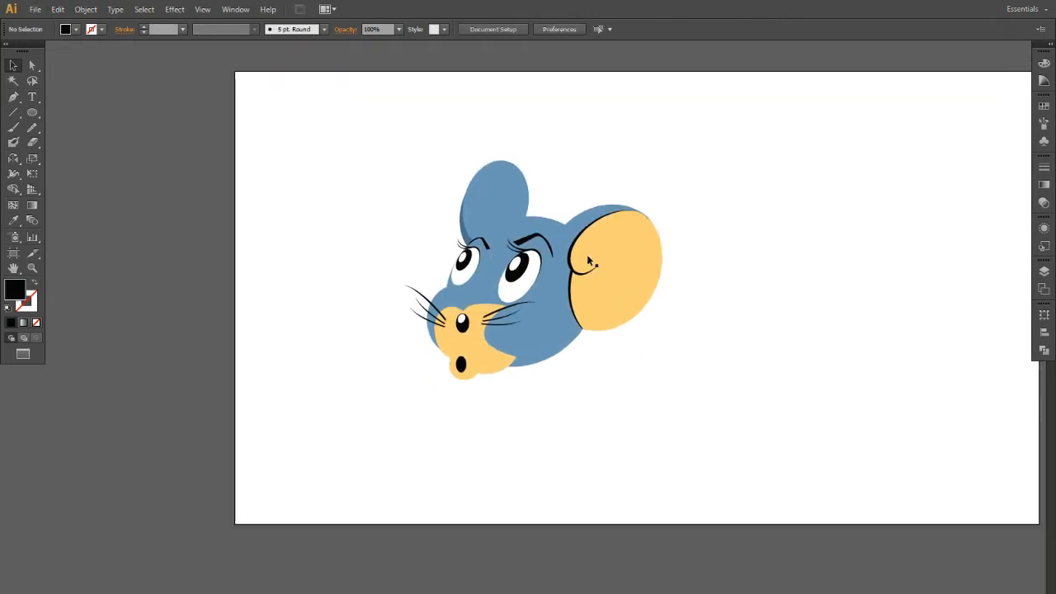
key(ctrl+a)
scroll(426, 382, up, 2)
click(330, 171)
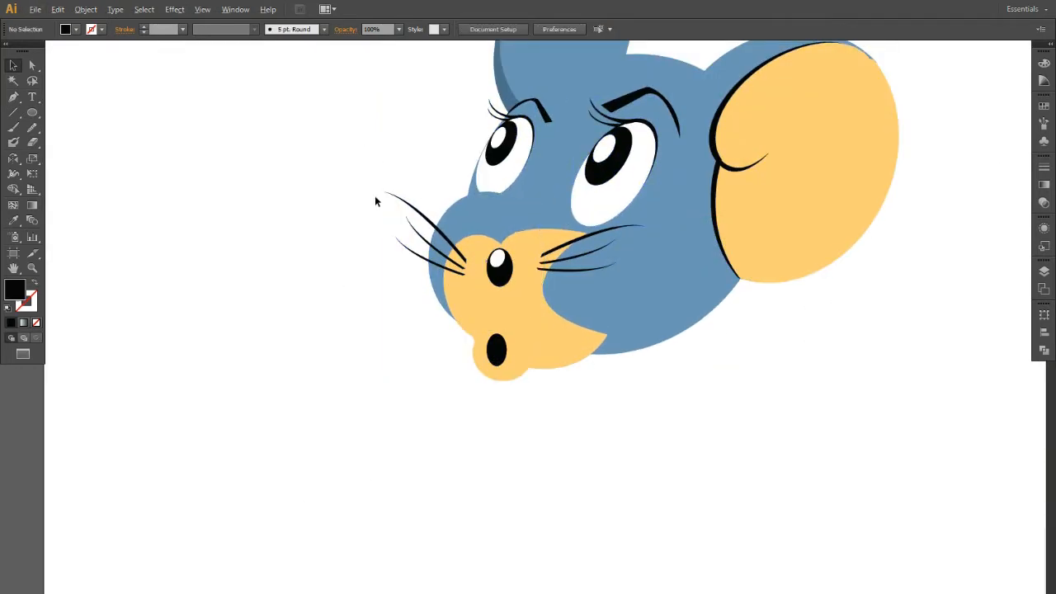
scroll(330, 357, down, 2)
key(ctrl+a)
drag(425, 330, 758, 255)
key(ctrl+z)
Step: Unlock all locked objects and move the complete mouse head artwork together
key(ctrl+alt+2)
click(339, 350)
key(ctrl+a)
drag(498, 277, 627, 241)
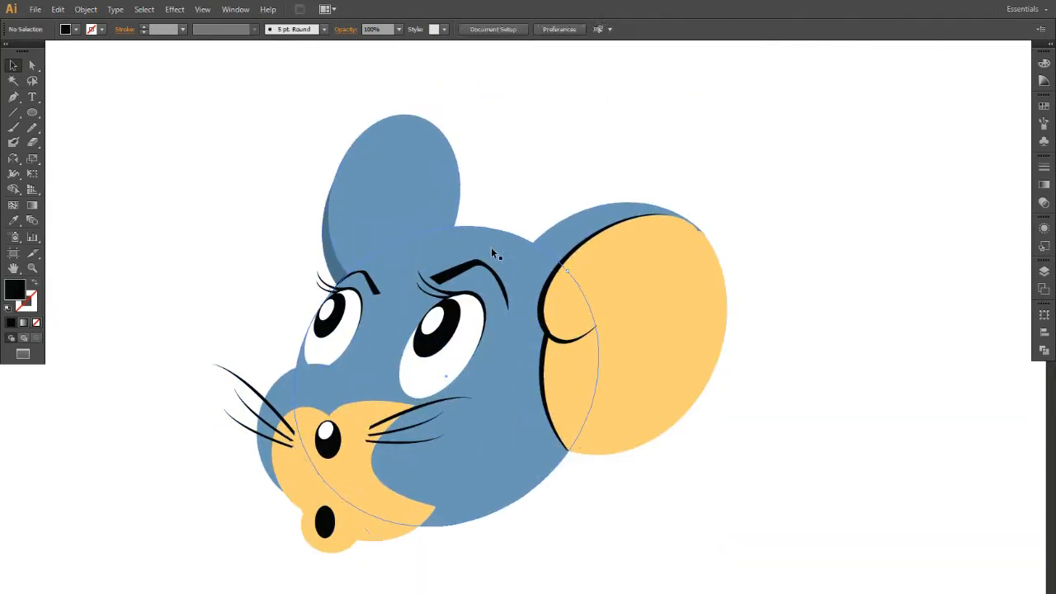
Step: Recolour the head-shaped backing with the far ear's dark blue, send it backward and nudge it left and down
click(491, 249)
key(i)
click(338, 256)
key(ctrl+[)
key(Left)
key(Left)
key(Down)
key(Down)
Step: Send the far ear's dark blue shape to the back and nudge the head's backing shape down as a shadow rim
click(485, 248)
click(324, 253)
right_click(325, 253)
mouse_move(441, 424)
click(505, 462)
click(513, 227)
click(486, 238)
key(Down)
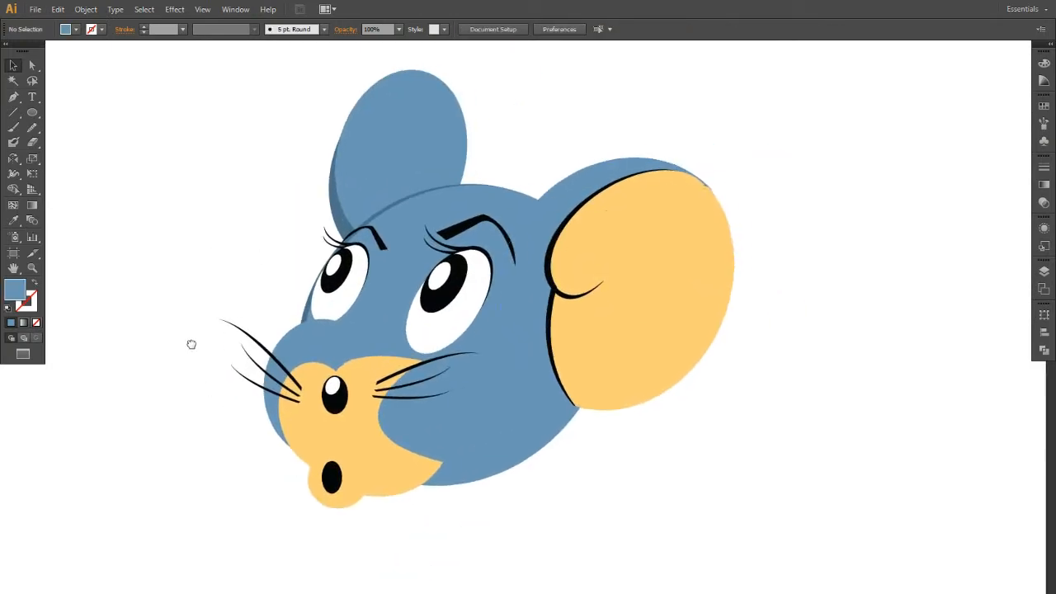
Step: Recolour the near ear's backing shape with the dark blue shadow colour, send it backward and nudge it left and down
click(594, 196)
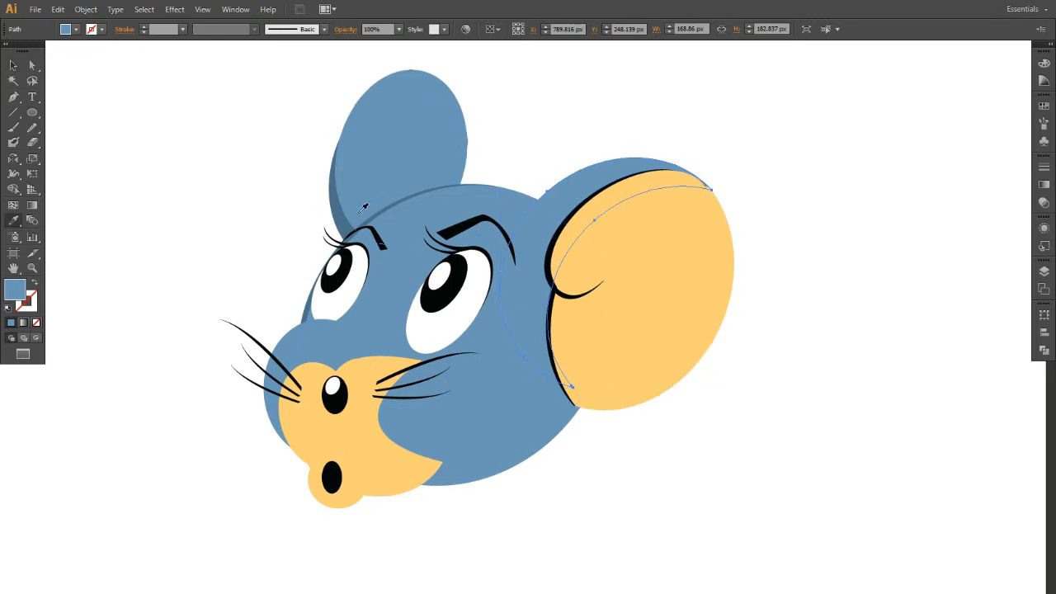
click(350, 218)
key(v)
key(ctrl+[)
key(Left)
key(Left)
key(Left)
key(Left)
key(Left)
key(Left)
key(Down)
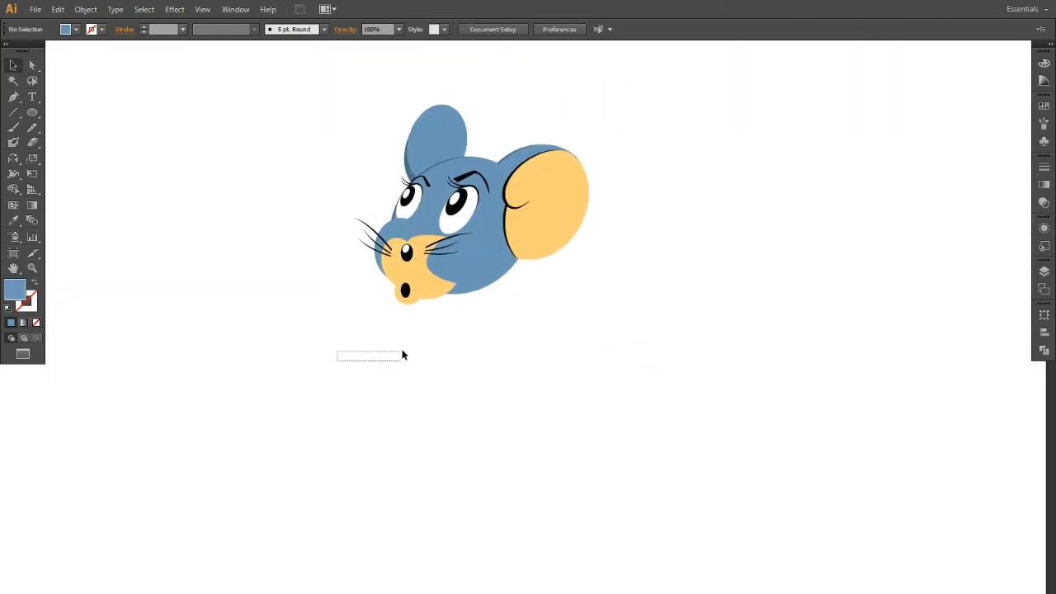
Step: Start the blue arm shape with the Pen tool, curving from below the head down to the hand
click(460, 312)
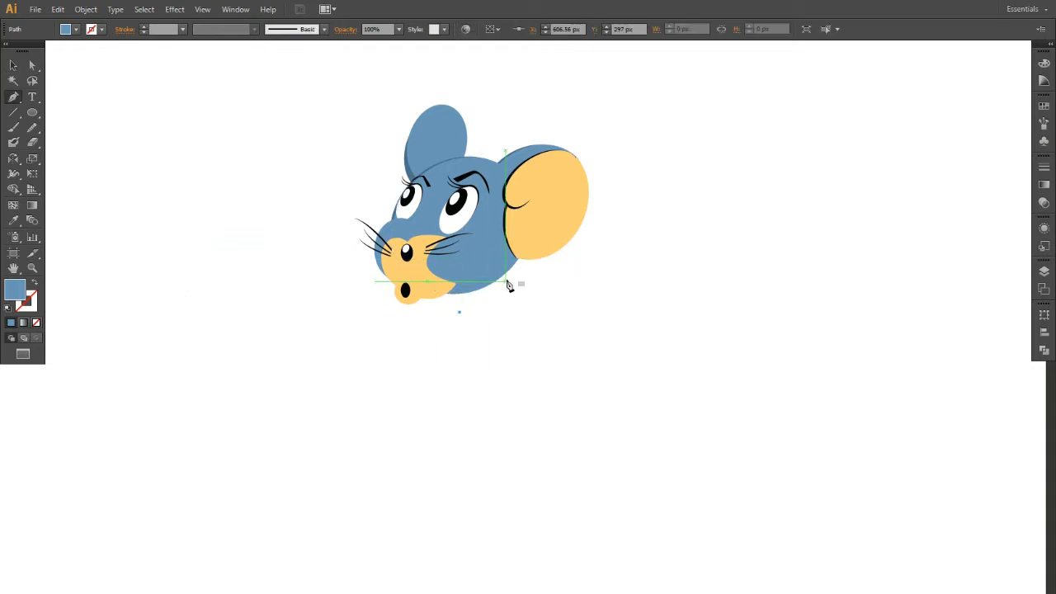
drag(511, 282, 541, 308)
click(570, 388)
scroll(608, 421, up, 2)
drag(593, 415, 497, 423)
Step: Outline the spread fingers, close the arm shape up to the shoulder under the head and deselect it
click(548, 395)
click(559, 436)
click(540, 400)
click(536, 442)
click(523, 396)
click(486, 395)
click(495, 381)
click(508, 360)
drag(377, 241, 586, 285)
scroll(376, 254, down, 1)
click(13, 66)
click(462, 350)
scroll(462, 351, down, 2)
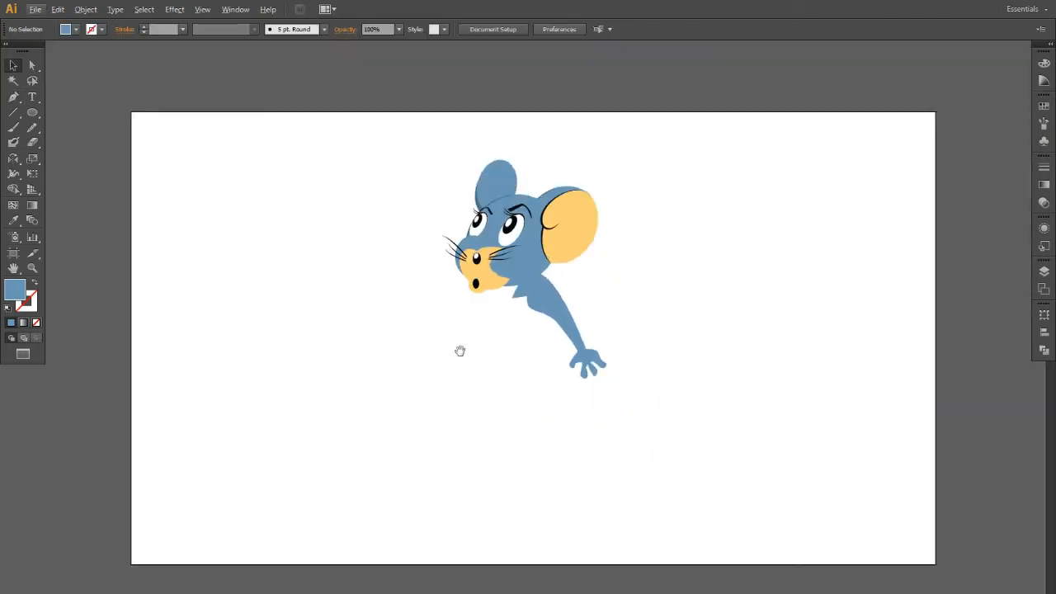
Step: Draw a blue upright ellipse about 184 by 239 px for the body and shift it left beneath the head
scroll(458, 348, up, 1)
click(32, 112)
mouse_move(418, 257)
mouse_down()
mouse_move(433, 346)
mouse_move(592, 482)
mouse_up()
key(v)
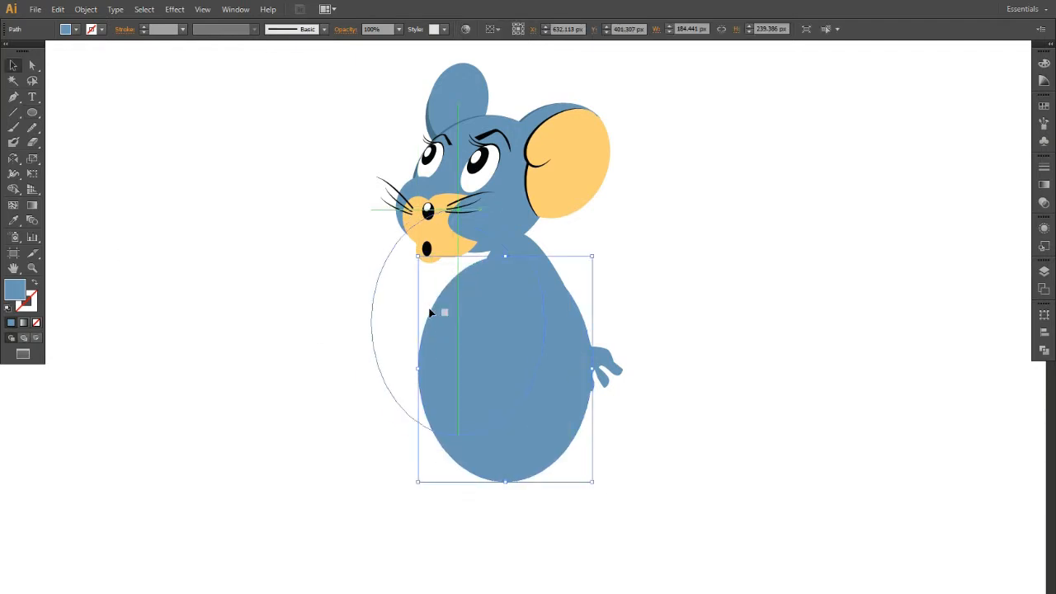
drag(429, 312, 430, 324)
Step: Draw a belly shape with the Pen tool over the lower body, with a rounded bulge past its left edge
scroll(509, 326, up, 1)
mouse_move(511, 325)
mouse_down()
mouse_move(528, 331)
mouse_move(513, 321)
mouse_up()
click(85, 146)
click(326, 336)
drag(325, 294, 343, 291)
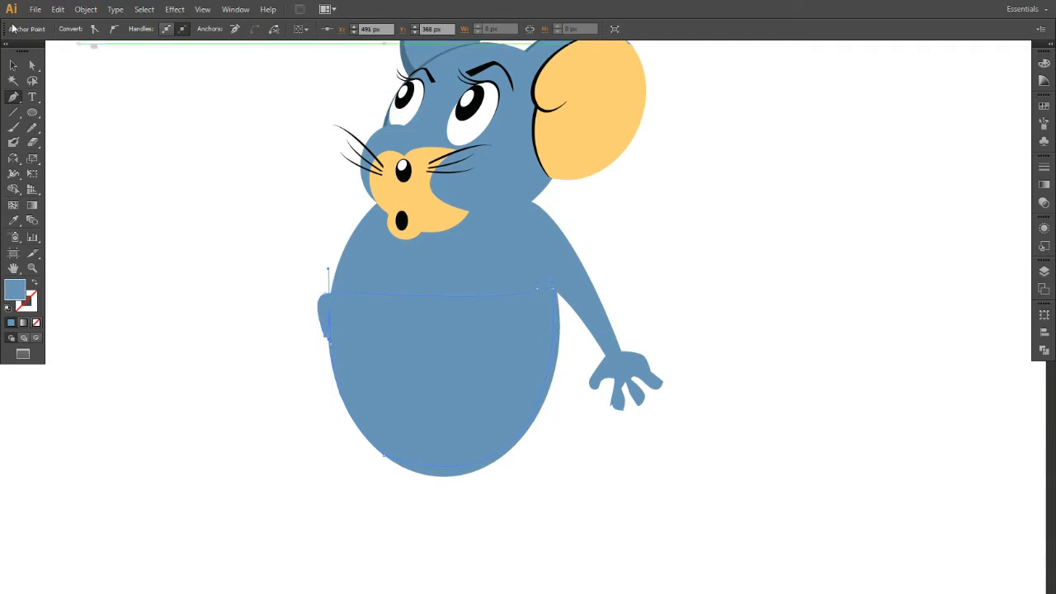
Step: Fill the belly shape with white (FFFFFF), keeping it in its original position
click(14, 65)
drag(366, 337, 269, 346)
key(ctrl+z)
double_click(15, 287)
click(361, 245)
click(663, 245)
scroll(360, 402, up, 2)
scroll(361, 402, down, 2)
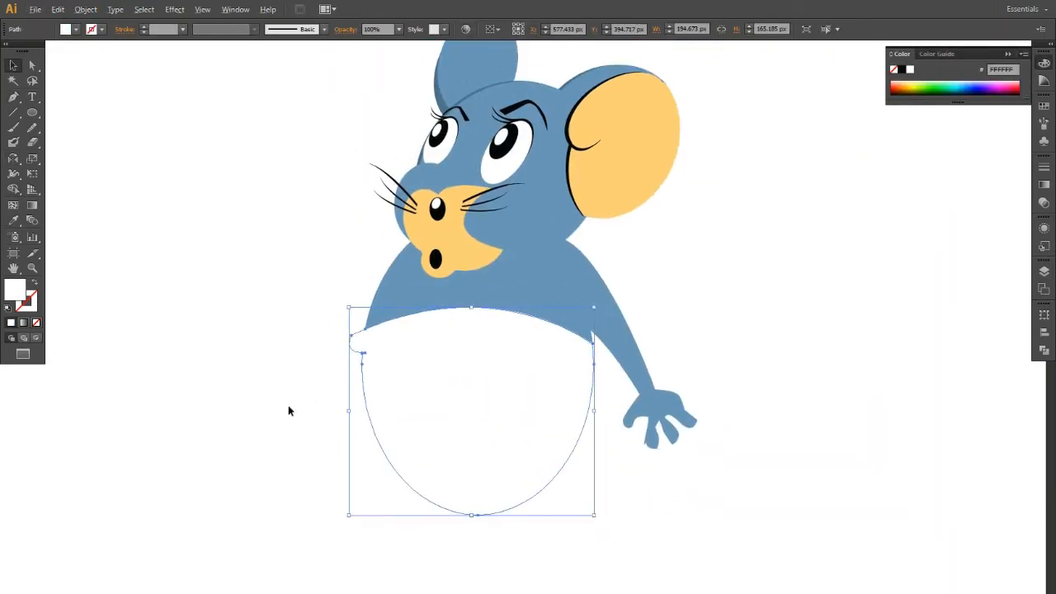
Step: Deselect the belly, keeping it white, and set the fill colour to grey BFBFBF for the shading
scroll(252, 300, up, 2)
double_click(15, 287)
key(Return)
key(ctrl+z)
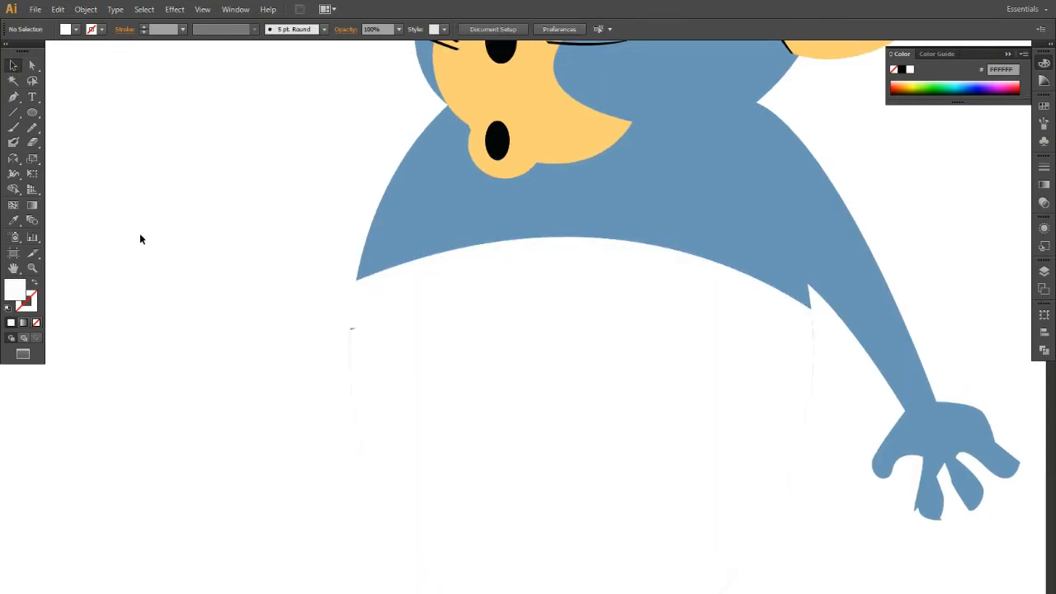
key(ctrl+shift+a)
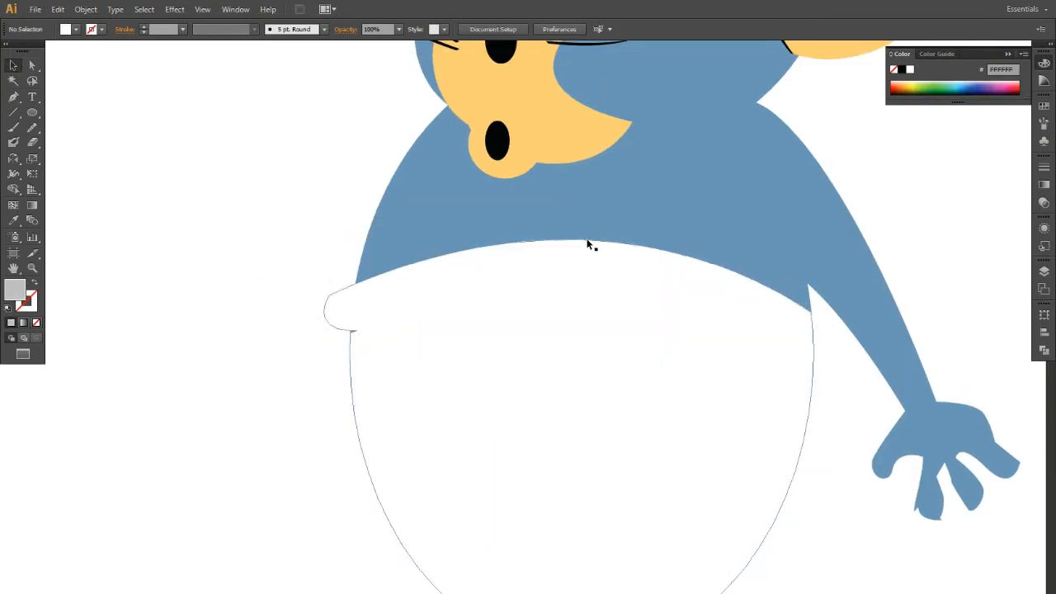
Step: Draw a thin grey crescent with the Pen tool around the belly's bulge and along its upper edge
click(403, 319)
drag(350, 317, 352, 333)
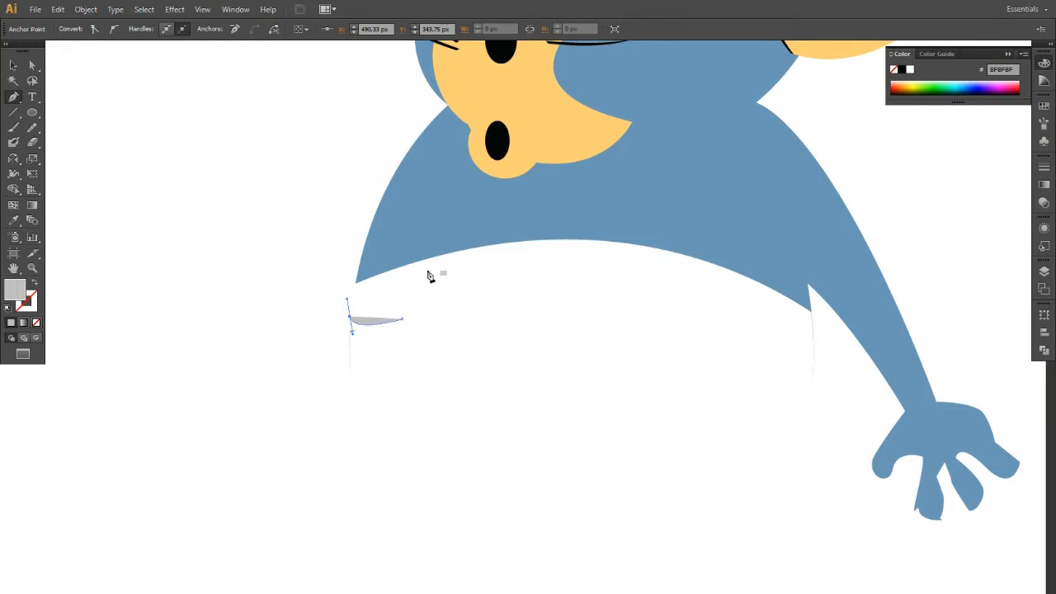
click(671, 256)
drag(210, 335, 142, 359)
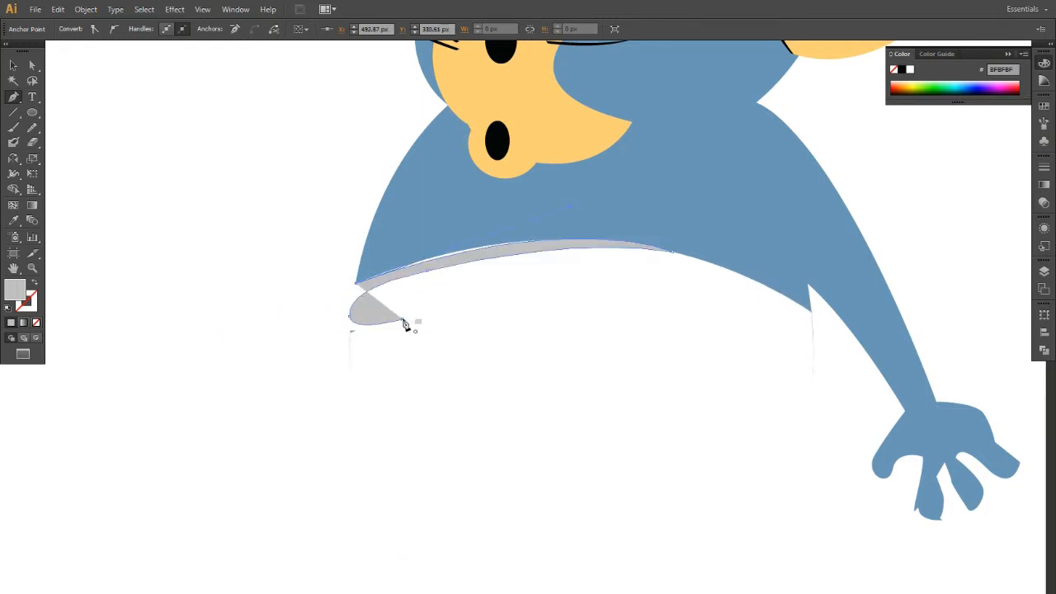
click(193, 309)
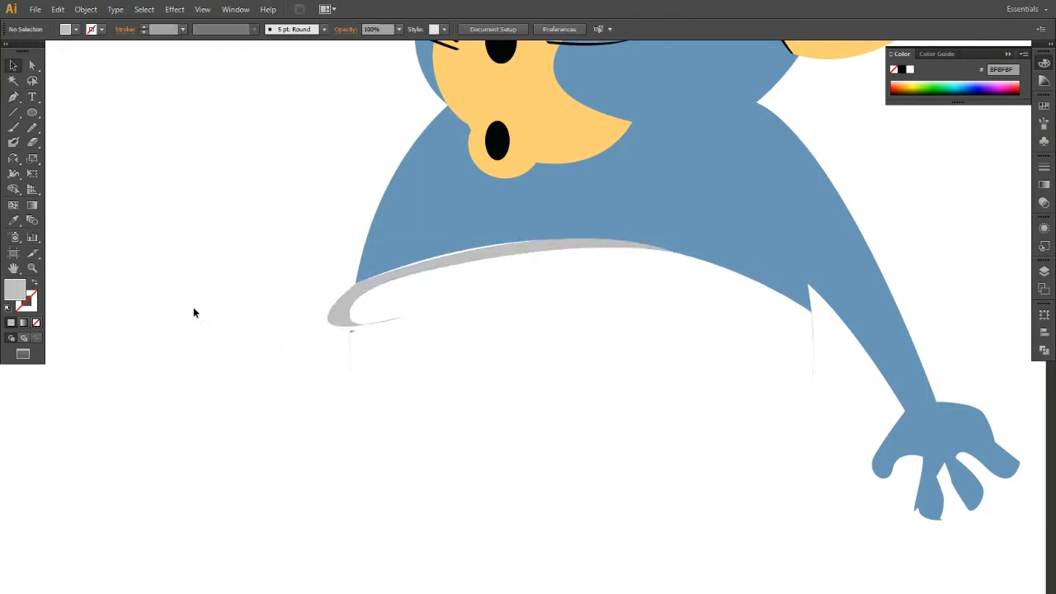
Step: Nudge the grey crescent to line up with the belly's upper edge and bulge
scroll(282, 248, down, 2)
click(341, 264)
scroll(347, 264, up, 2)
scroll(346, 264, up, 1)
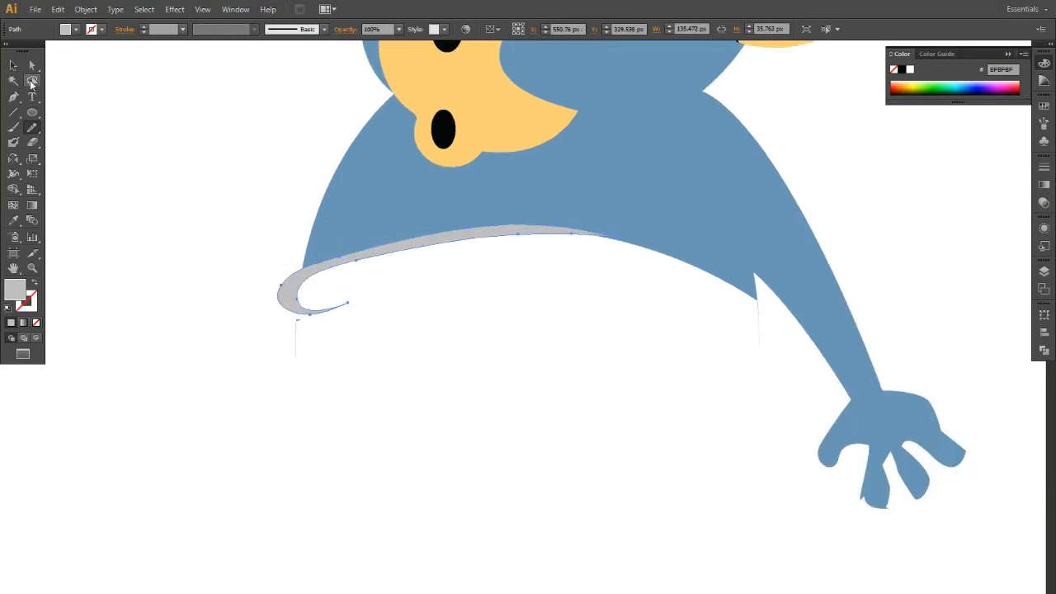
click(14, 66)
click(389, 358)
scroll(389, 358, down, 2)
scroll(388, 358, up, 1)
click(353, 189)
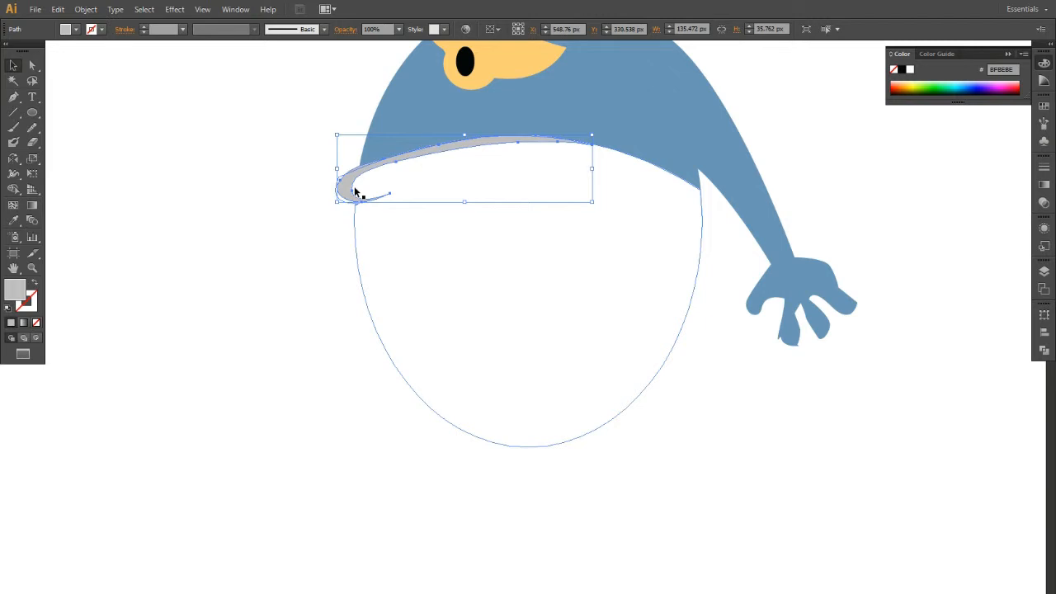
click(330, 208)
click(481, 144)
key(Up)
Step: Lighten the crescent's fill to CCCCCC and deselect it
double_click(15, 289)
click(615, 287)
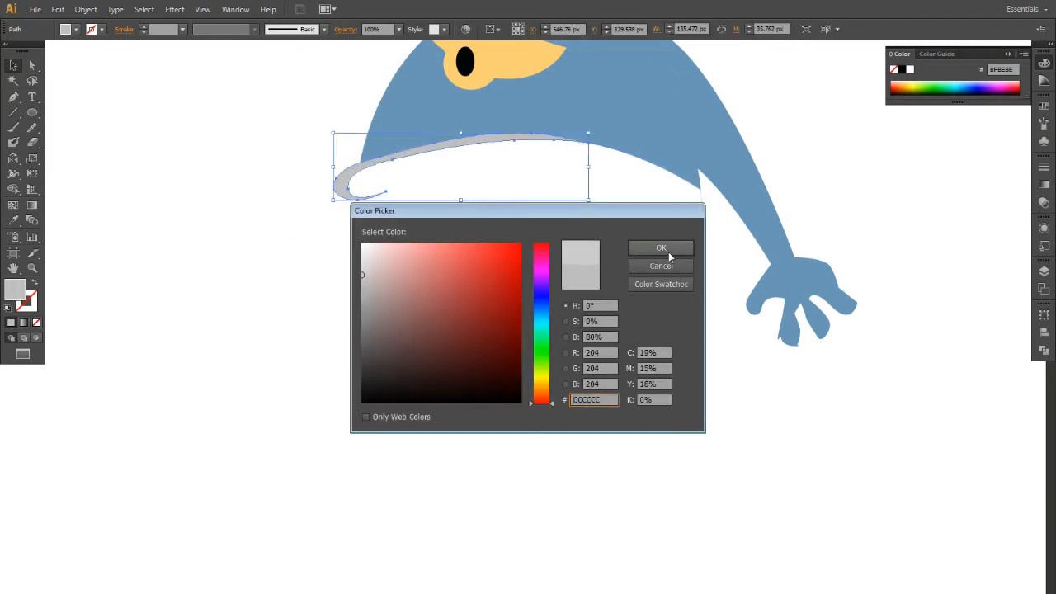
click(668, 252)
click(193, 209)
Step: Draw a tapering grey shading strip with the Pen tool down the belly's left side to its underside
click(353, 197)
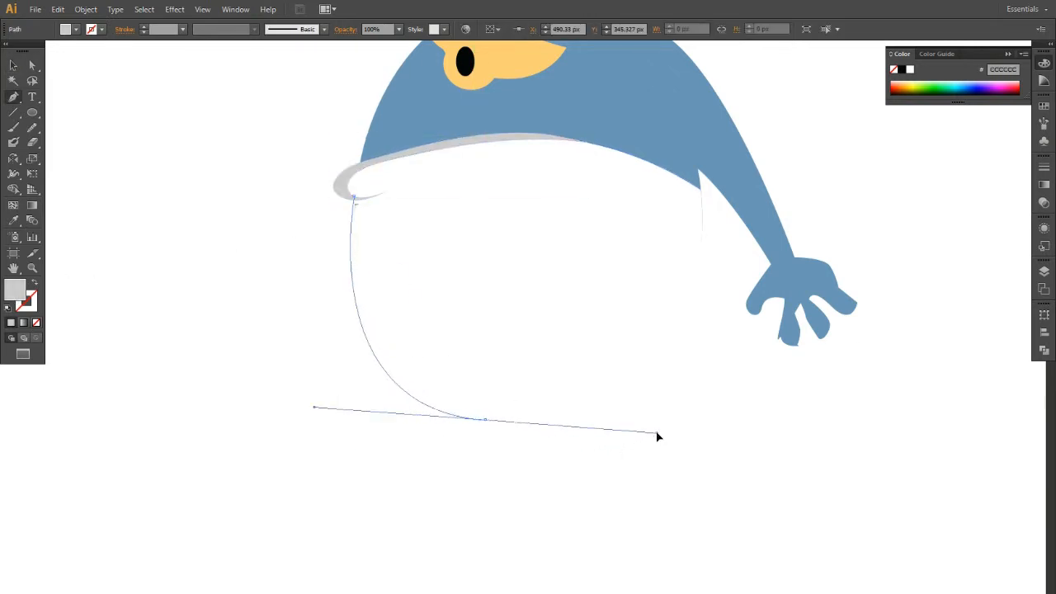
drag(657, 434, 658, 435)
drag(354, 198, 388, 99)
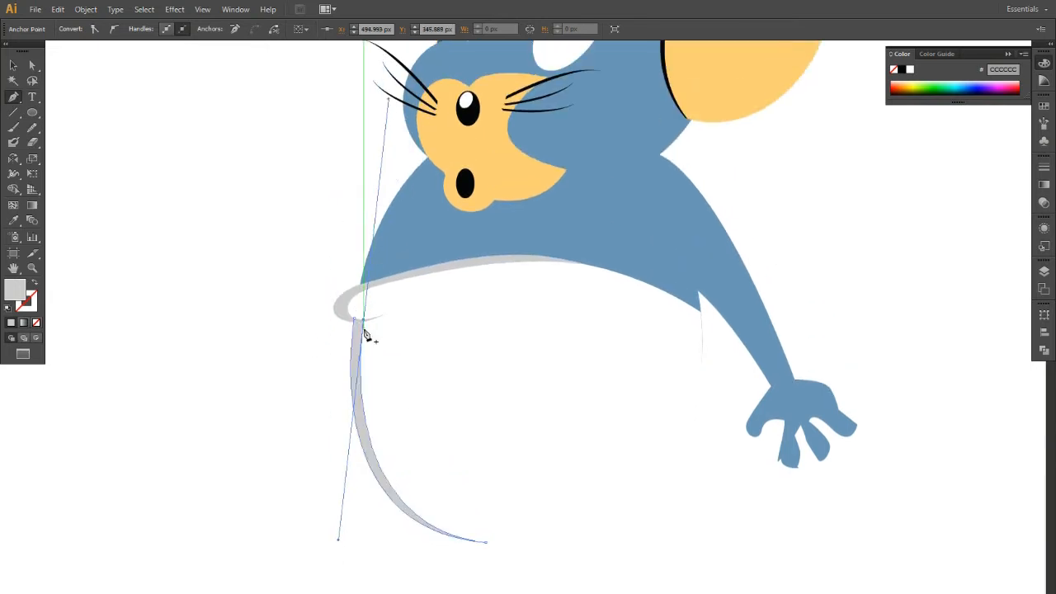
click(15, 69)
click(285, 430)
Step: Draw a small curved grey crease with the Pen tool at the belly's lower left edge
scroll(286, 445, down, 3)
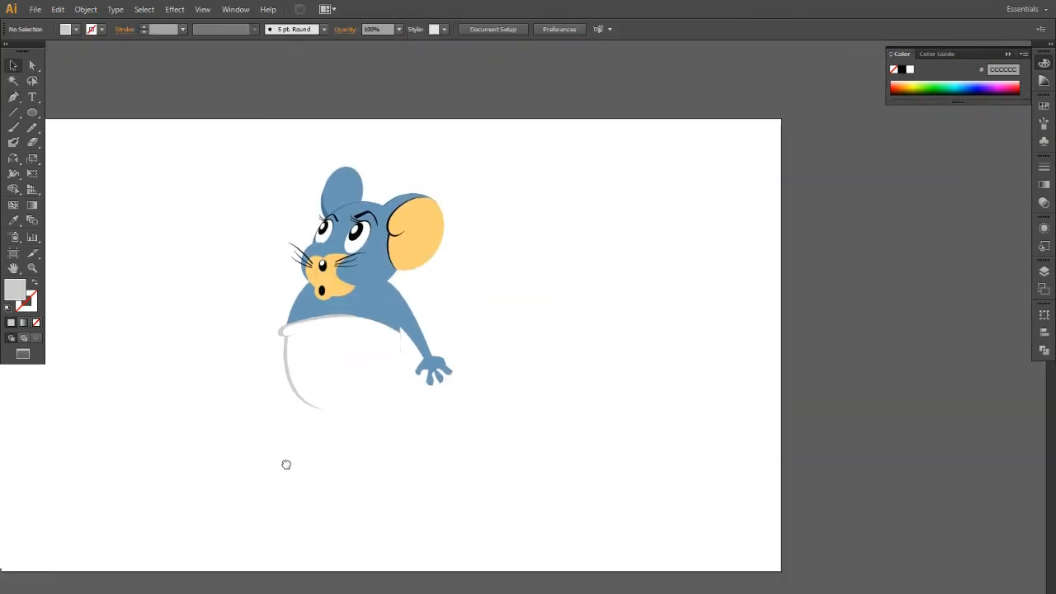
scroll(264, 452, up, 3)
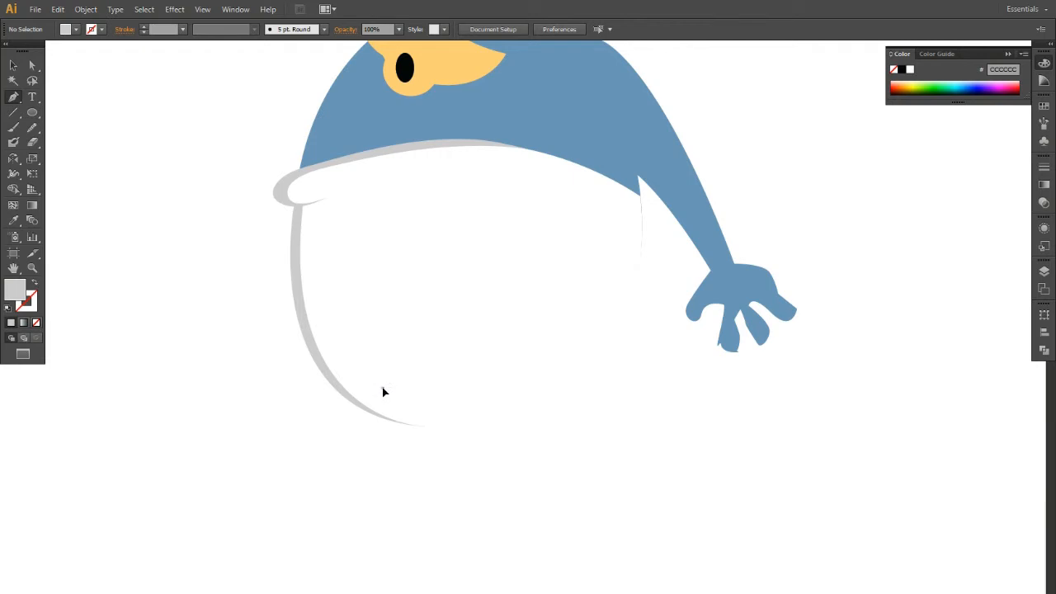
drag(464, 433, 464, 430)
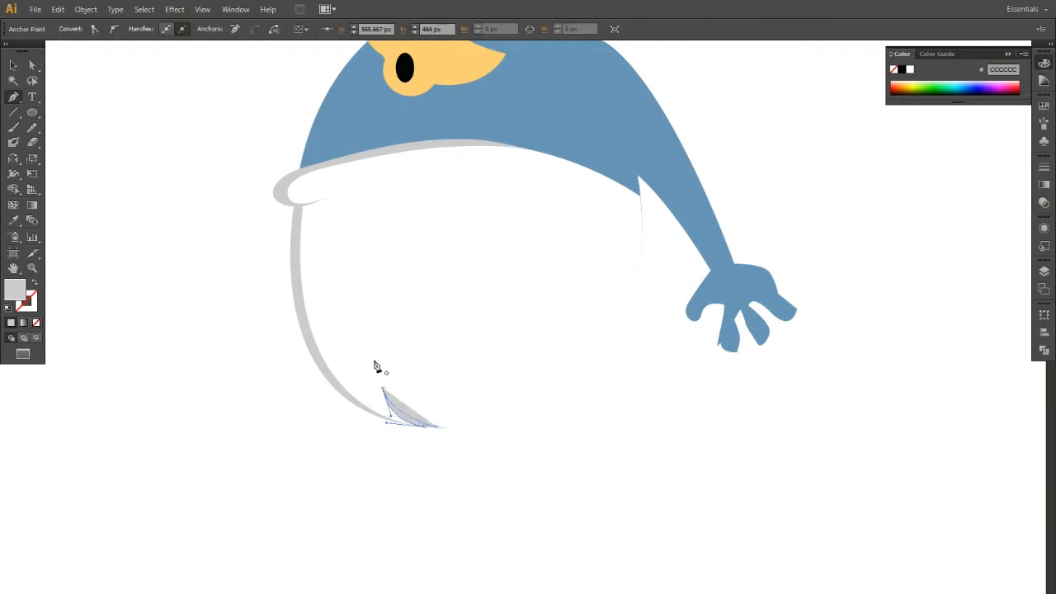
click(403, 444)
Step: Fit the crease to the end of the belly's side shading and place a second crease beside it
drag(397, 412, 388, 418)
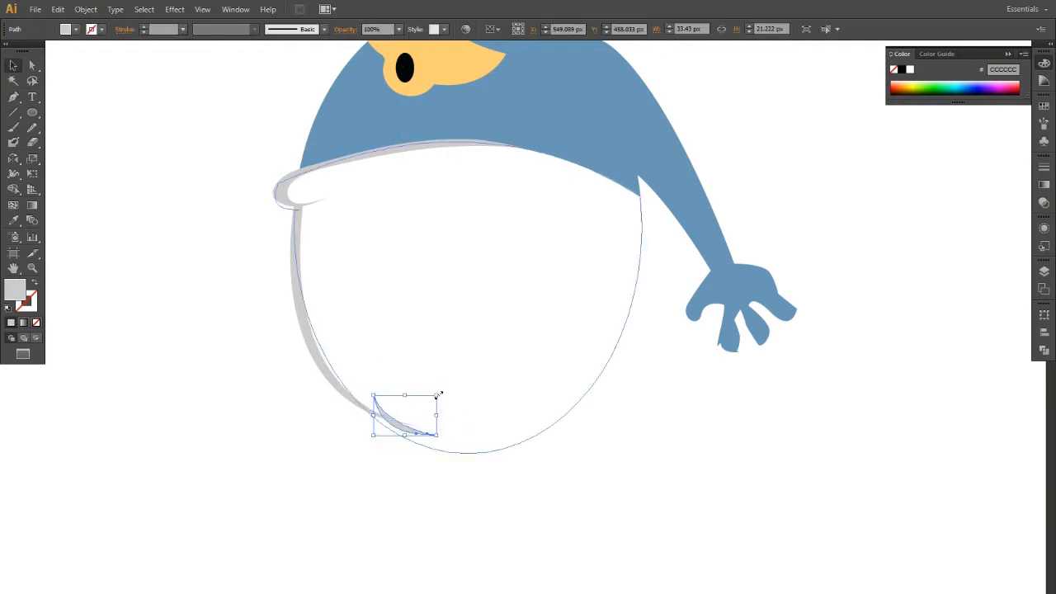
drag(438, 439, 440, 439)
drag(488, 414, 487, 416)
click(238, 450)
scroll(324, 441, down, 1)
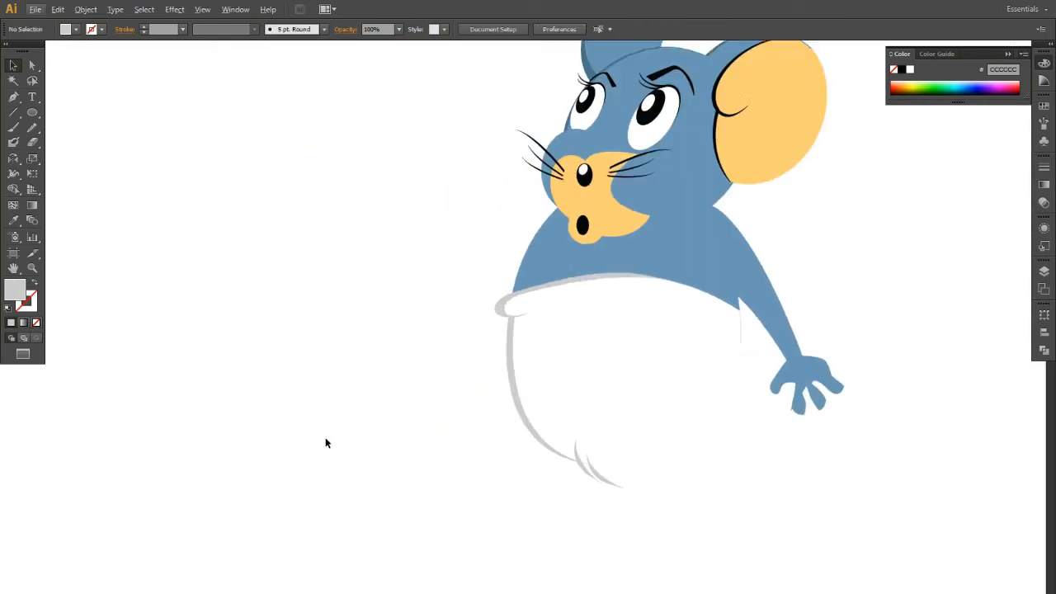
Step: Start a leg shape in CCCCCC with the Pen tool, curving from the hand down around the heel to the sole
scroll(239, 438, right, 4)
scroll(132, 289, down, 3)
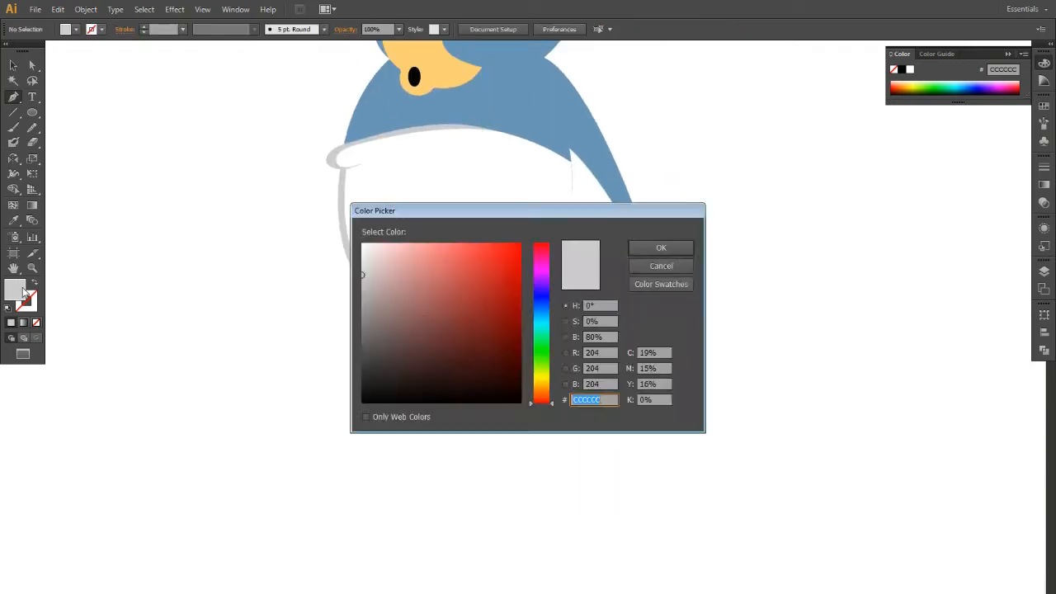
click(668, 246)
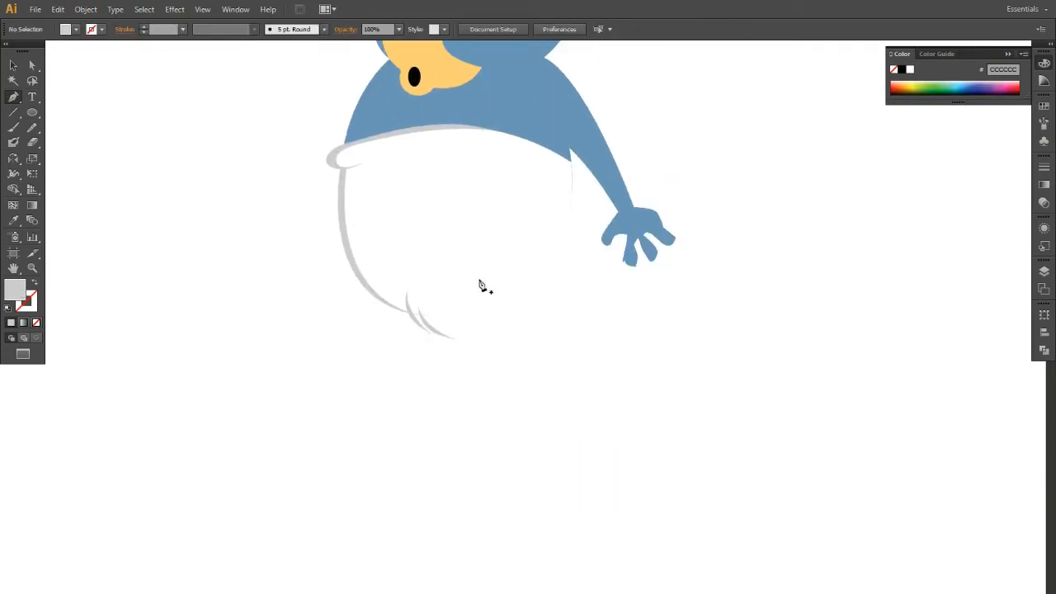
drag(478, 490, 420, 504)
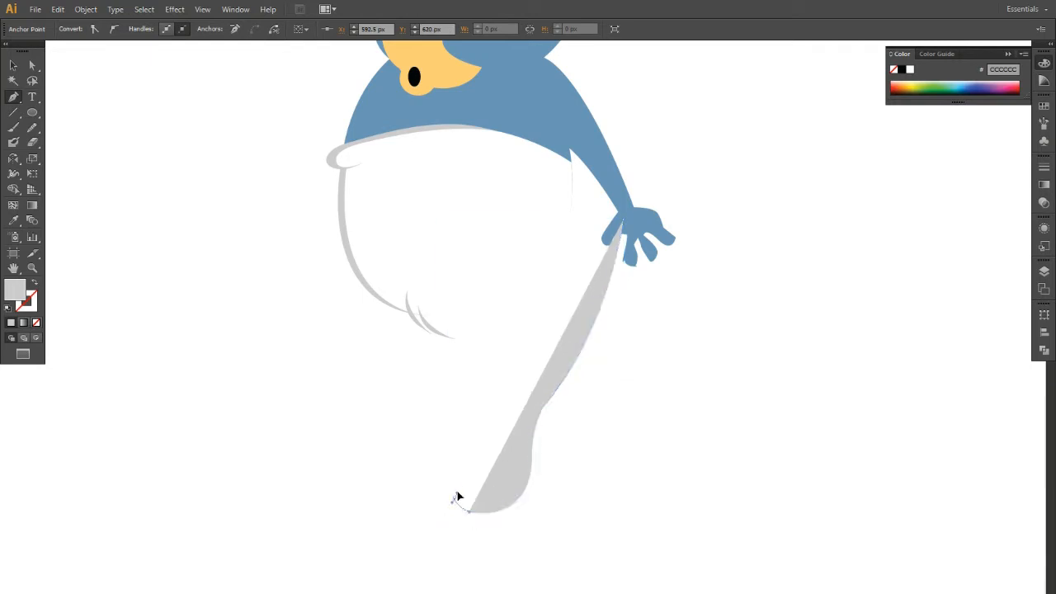
scroll(458, 496, up, 3)
Step: Outline the toes at the front of the foot with Pen tool points
click(394, 495)
drag(433, 477, 490, 485)
click(435, 477)
click(454, 475)
click(478, 473)
Step: Complete the leg outline with the Pen tool, running from the toes up the shin and thigh to the shoulder beside the belly
scroll(471, 462, down, 3)
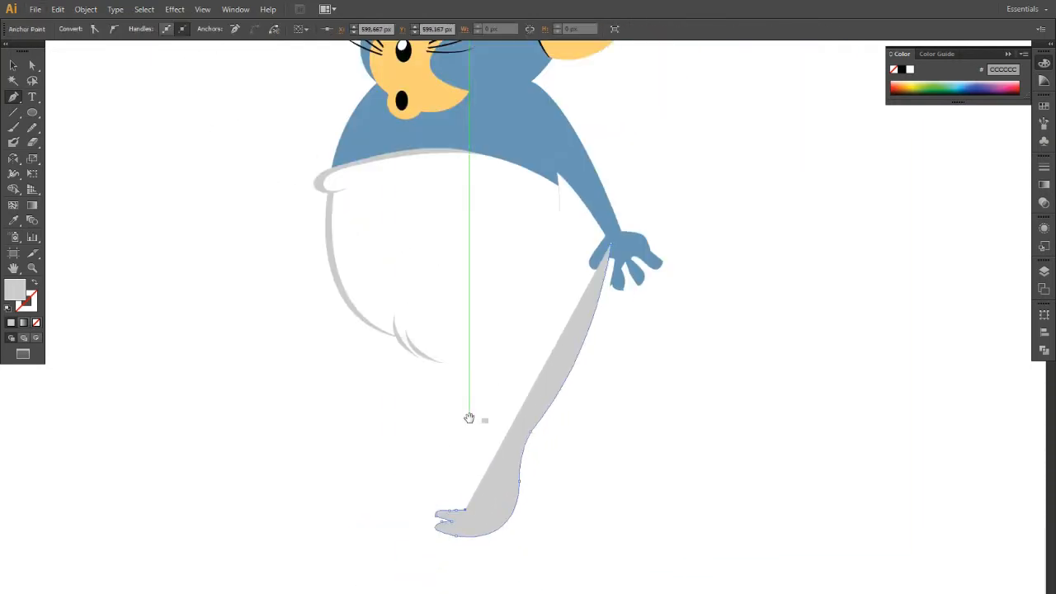
drag(469, 418, 453, 433)
click(445, 485)
click(479, 282)
click(512, 222)
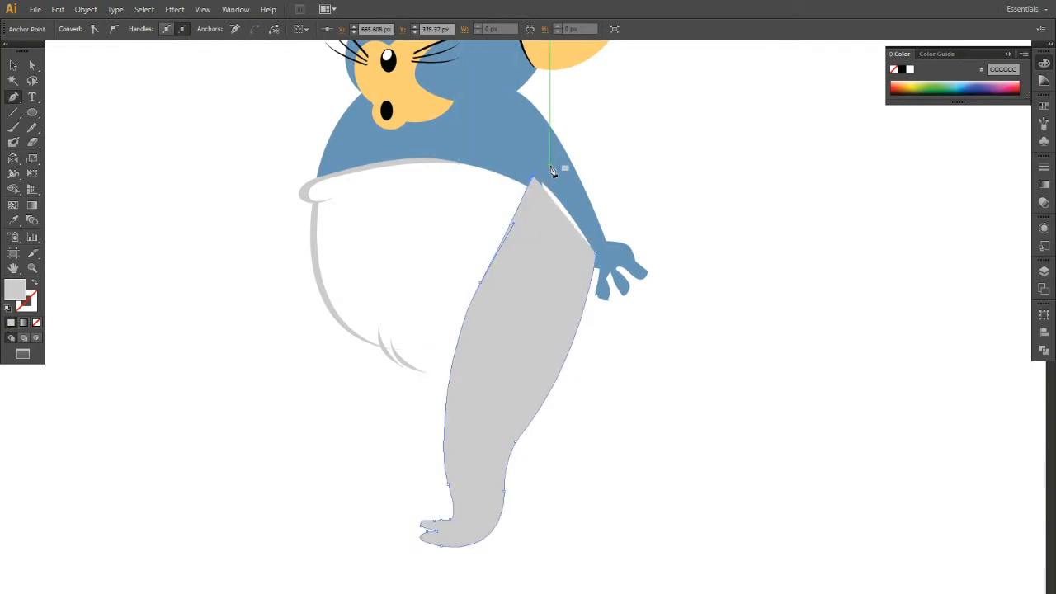
Step: Fill the leg with the body's blue using the Eyedropper and send it behind the belly
click(14, 65)
key(i)
click(478, 140)
right_click(545, 340)
mouse_move(581, 520)
click(715, 561)
click(853, 461)
Step: Shorten the first leg from its foot end and nudge it sideways into place beneath the belly
scroll(852, 462, down, 2)
click(695, 423)
scroll(683, 408, up, 2)
drag(682, 397, 689, 382)
drag(658, 562, 658, 526)
key(Left)
key(Left)
key(Left)
key(Left)
key(Left)
key(Left)
scroll(569, 500, up, 1)
key(Right)
key(Right)
key(Right)
key(Right)
key(Right)
key(Right)
key(Left)
key(Left)
key(Left)
key(Left)
key(Left)
key(Left)
key(Left)
key(Right)
key(Right)
click(390, 456)
Step: Draw the second leg in the body's blue with the Pen tool, including heel and toes, closing it over the belly
key(p)
click(484, 278)
drag(488, 370, 507, 430)
click(506, 532)
key(ctrl+z)
key(ctrl+z)
drag(487, 391, 501, 449)
drag(493, 479, 548, 509)
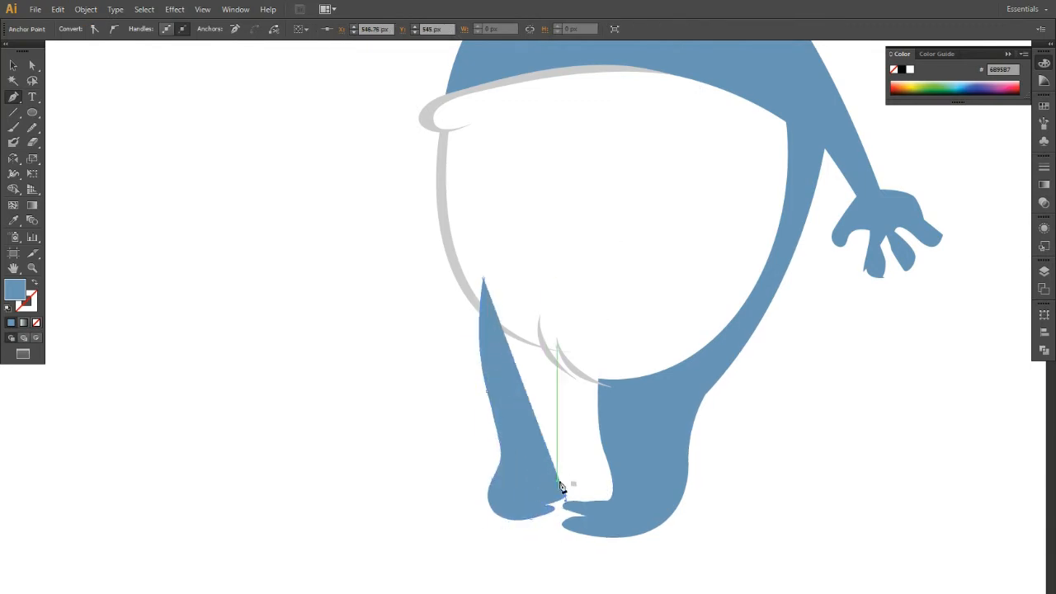
click(484, 278)
Step: Send the second leg behind the belly and deselect it
right_click(509, 299)
mouse_move(577, 478)
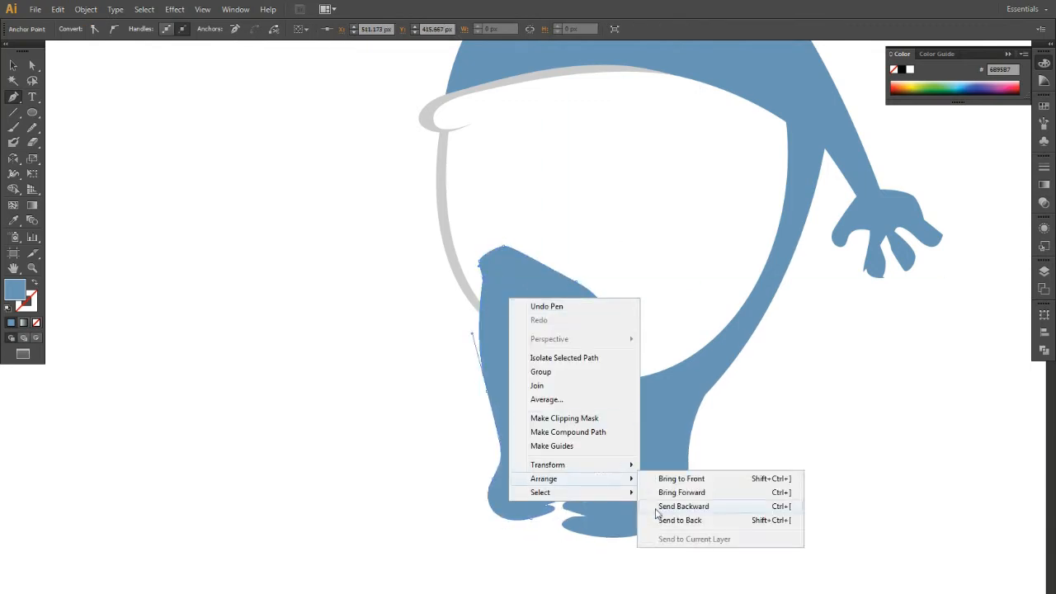
click(656, 508)
key(v)
key(ctrl+minus)
key(ctrl+minus)
click(363, 476)
scroll(321, 434, up, 1)
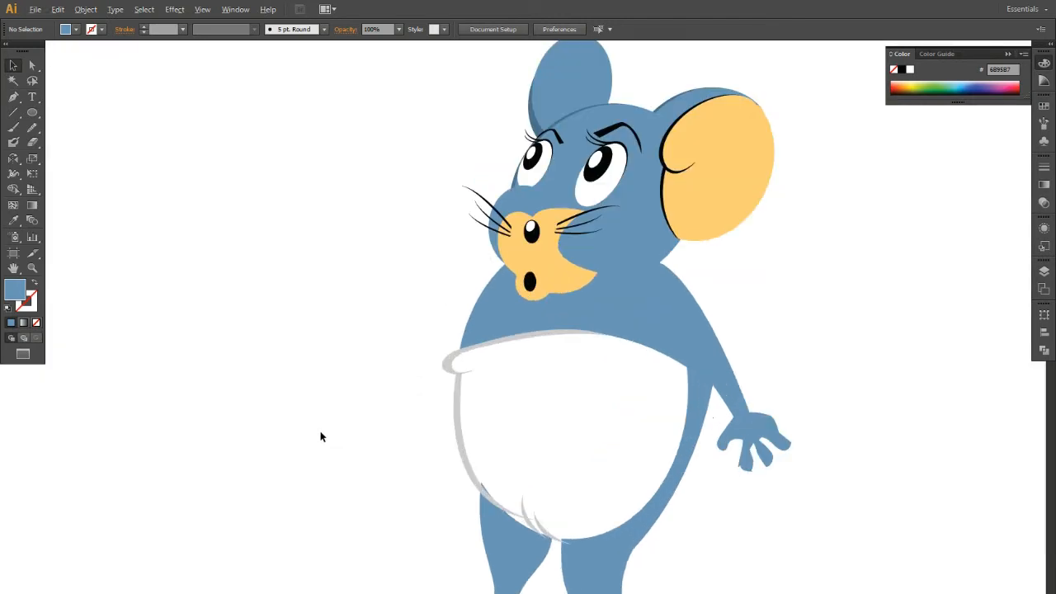
Step: Nudge the arm slightly down and to the right
click(695, 426)
scroll(643, 405, up, 1)
double_click(697, 333)
click(49, 47)
click(659, 259)
key(Down)
key(Down)
key(Down)
key(Down)
key(Right)
key(Right)
click(665, 353)
key(a)
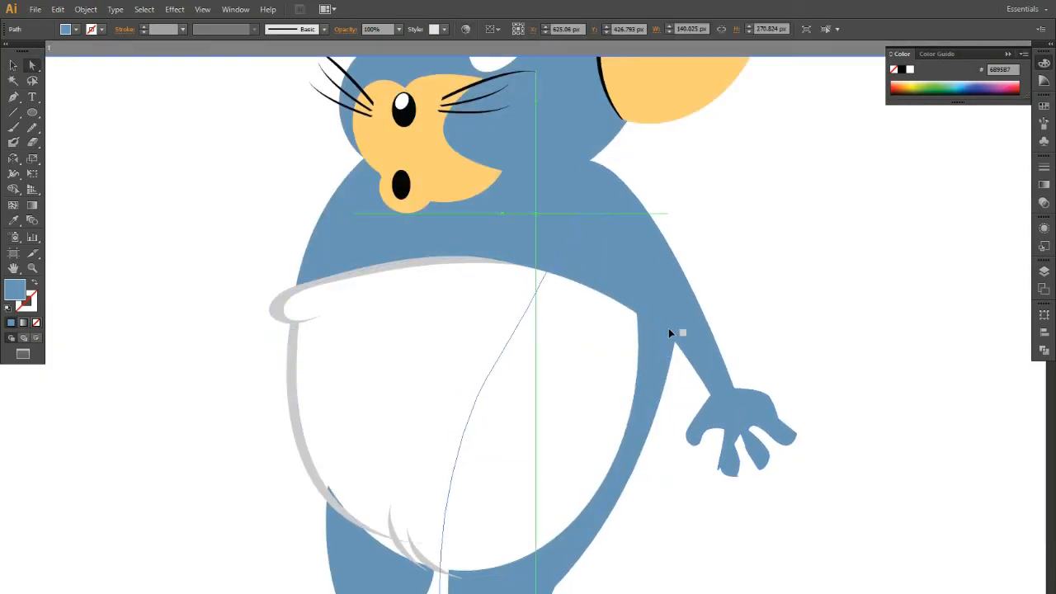
scroll(669, 333, down, 1)
key(y)
click(50, 50)
key(a)
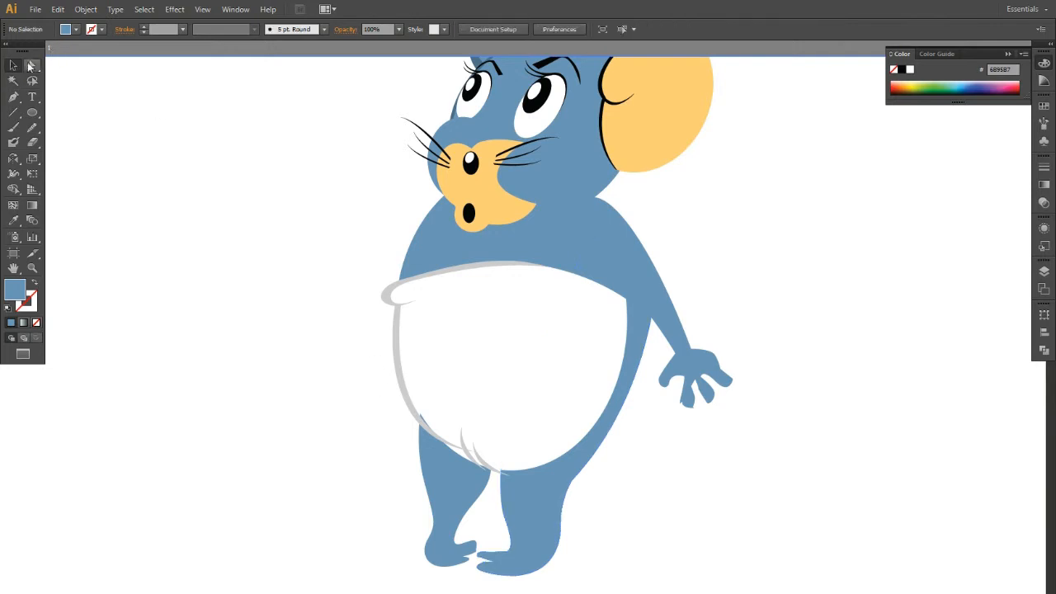
Step: Scale the leg nearest the arm down slightly and fit it beneath the belly beside the other leg
key(v)
scroll(204, 221, down, 2)
drag(204, 220, 353, 325)
scroll(511, 544, up, 1)
click(503, 442)
drag(620, 477, 620, 474)
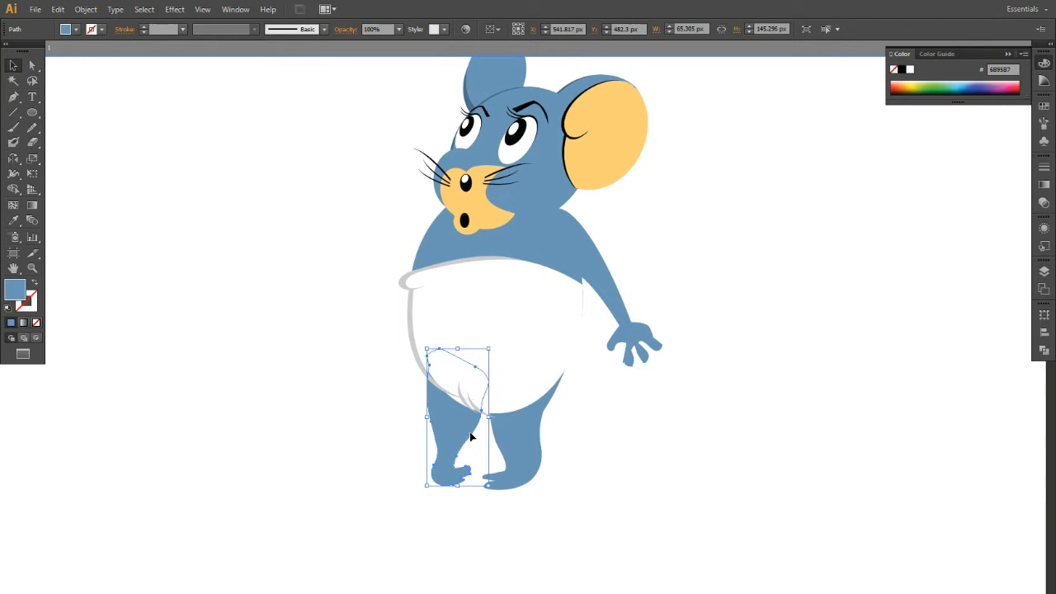
Step: Rotate the arm clockwise so the hand hangs closer to the body, then fit it at the shoulder
scroll(287, 413, down, 1)
scroll(335, 396, up, 2)
click(701, 388)
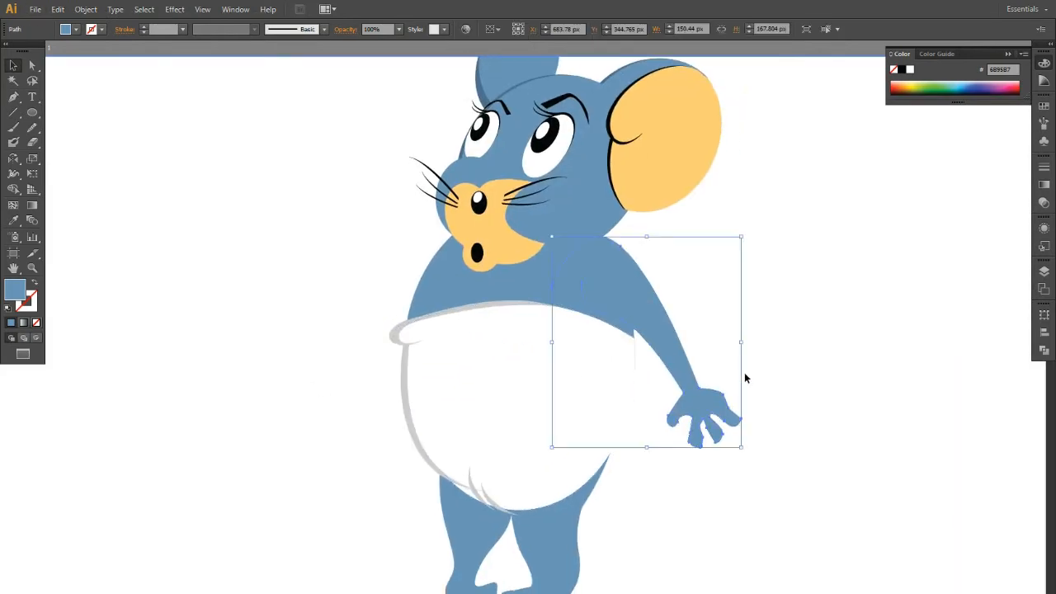
drag(747, 250, 760, 283)
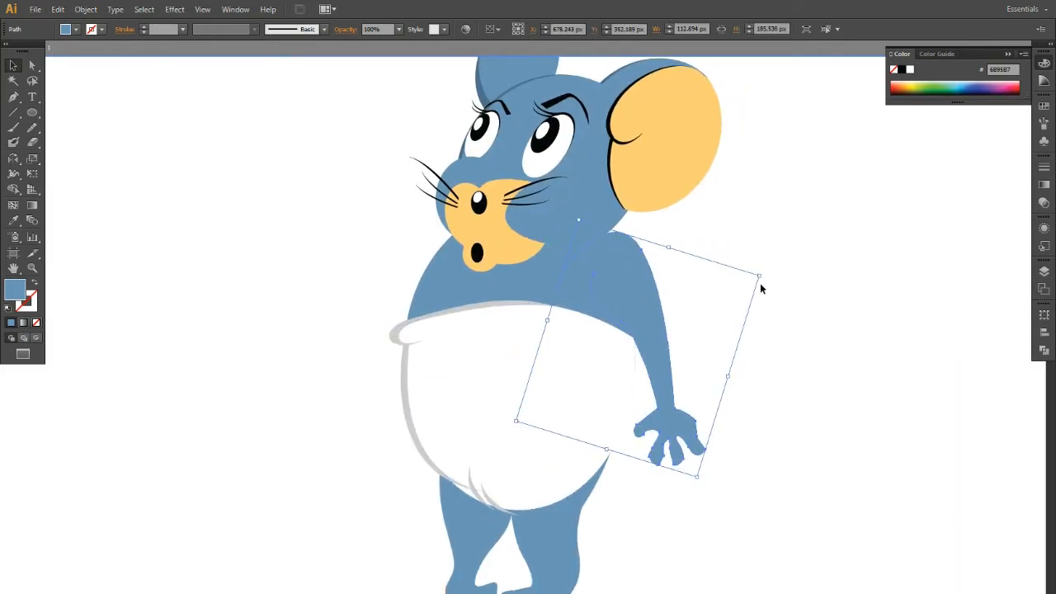
drag(692, 478, 693, 455)
click(320, 369)
scroll(320, 369, down, 1)
click(560, 302)
drag(464, 380, 446, 420)
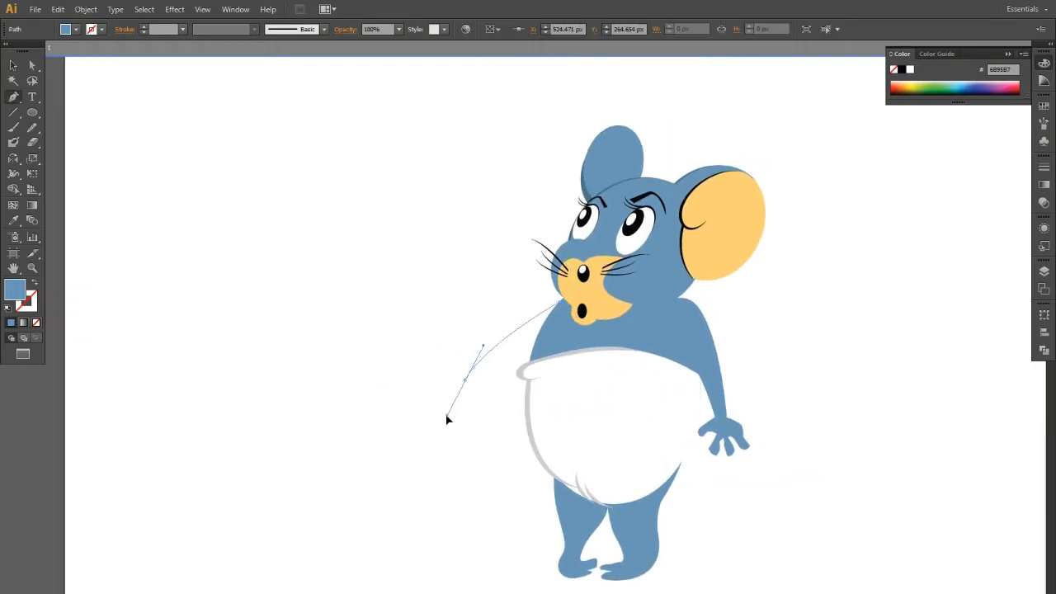
drag(490, 373, 460, 370)
scroll(469, 382, up, 3)
key(ctrl+z)
key(ctrl+z)
key(ctrl+z)
key(ctrl+z)
Step: Start the second arm with the Pen tool, curving from the neck down to the wrist and around the first finger
drag(595, 264, 567, 338)
mouse_move(525, 335)
mouse_down()
mouse_move(506, 336)
mouse_move(523, 355)
mouse_up()
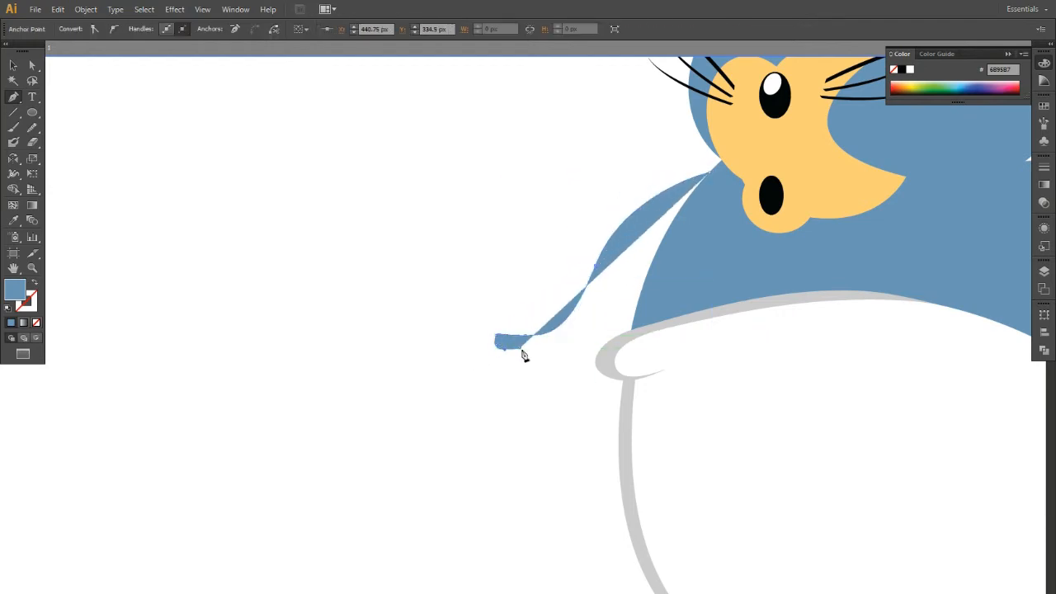
click(513, 378)
click(510, 409)
click(533, 406)
key(ctrl+z)
key(ctrl+z)
key(ctrl+z)
key(ctrl+z)
key(ctrl+z)
key(ctrl+z)
key(ctrl+z)
key(ctrl+z)
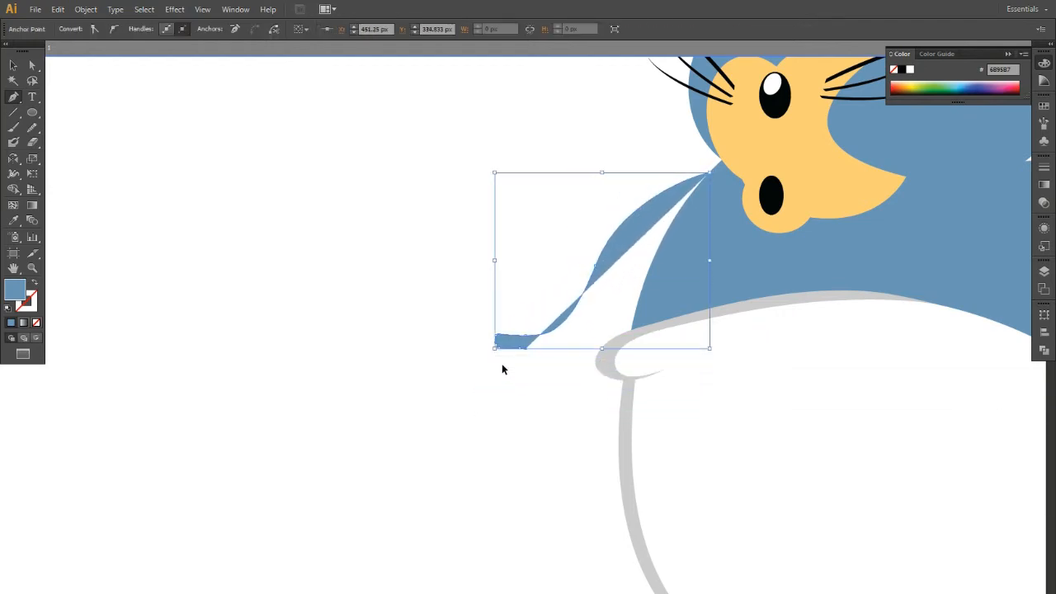
Step: Outline the remaining fingers and palm with the Pen tool and close the second arm inside the shoulder
click(518, 351)
drag(490, 371, 477, 375)
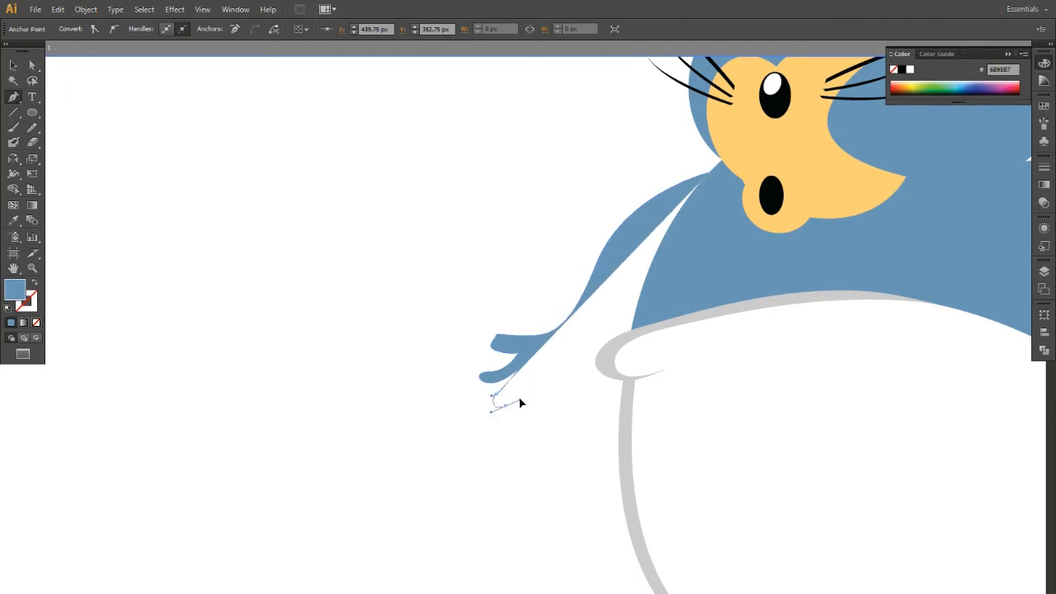
drag(532, 425, 567, 389)
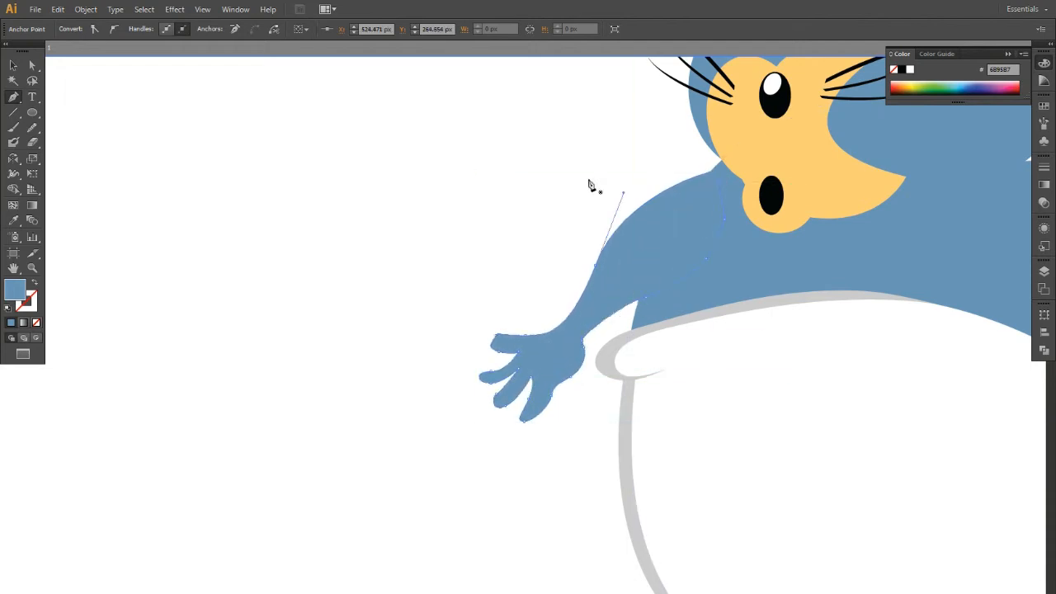
Step: Move the second arm into position so it joins the shoulder below the face
click(13, 65)
scroll(182, 207, down, 1)
click(348, 369)
click(350, 450)
drag(303, 515, 260, 574)
drag(328, 502, 339, 496)
Step: Send the second arm to the back so it sits behind the belly's grey shading
scroll(339, 497, up, 2)
right_click(403, 240)
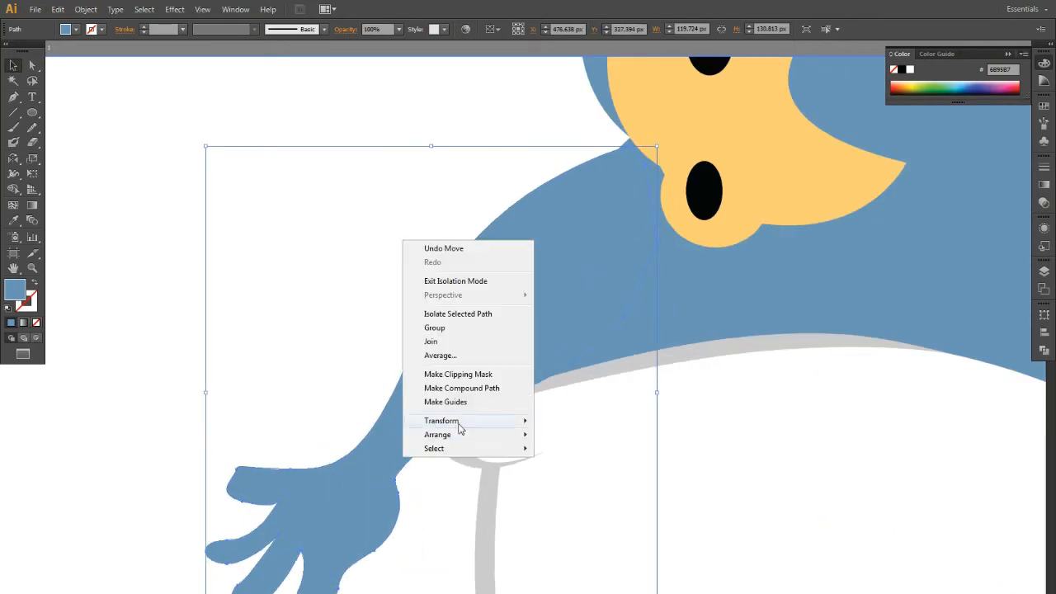
mouse_move(460, 435)
click(574, 476)
click(295, 340)
scroll(298, 351, down, 3)
scroll(330, 371, up, 1)
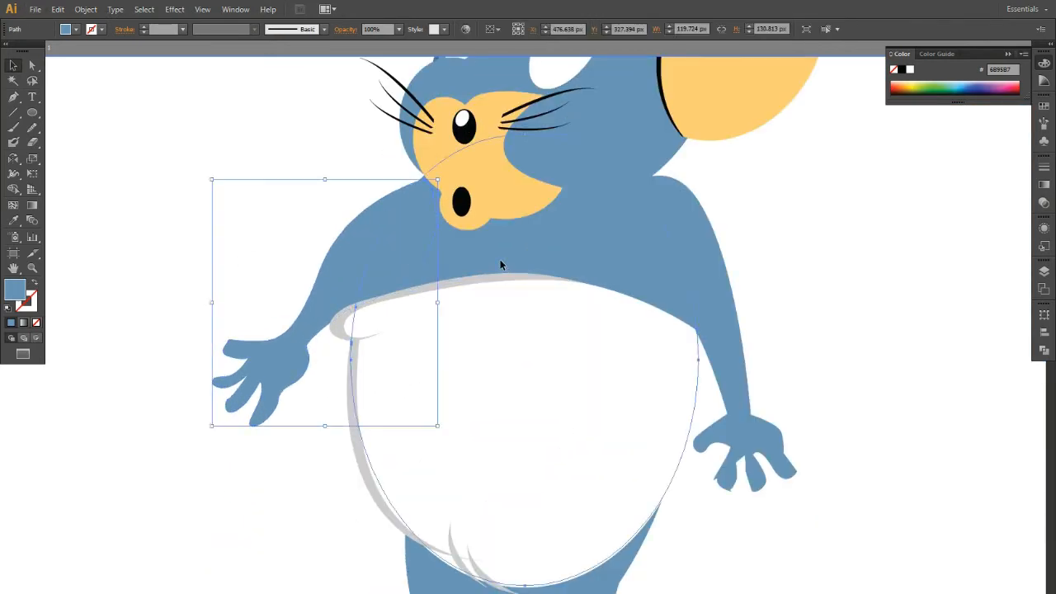
scroll(184, 299, down, 2)
scroll(455, 236, up, 1)
Step: Bring the body ellipse to the front and fill it with the head's darker blue shading colour using the Eyedropper
click(455, 236)
key(ctrl+shift+bracketright)
scroll(499, 279, up, 1)
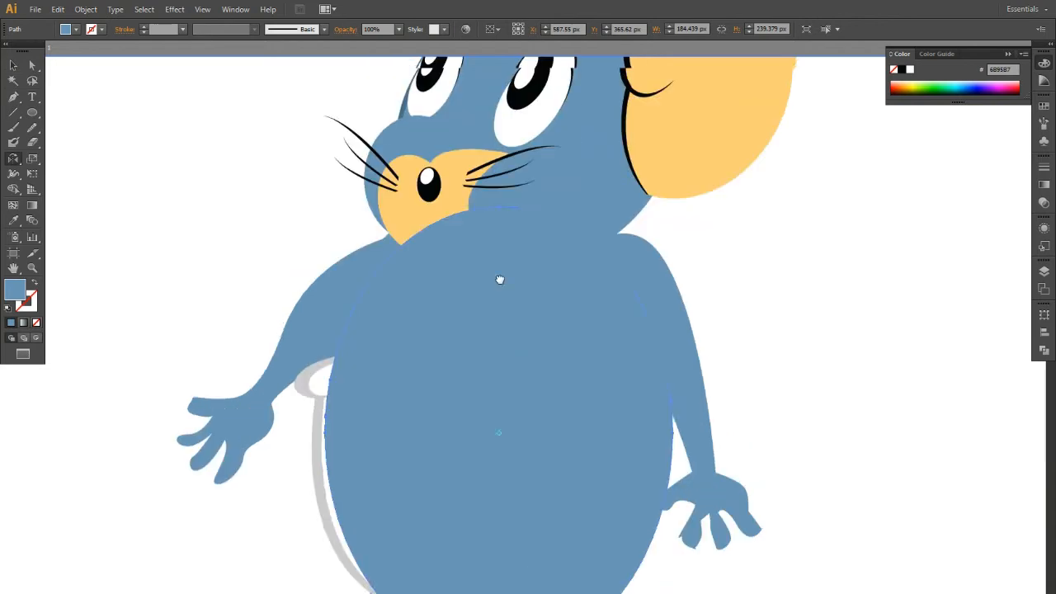
drag(499, 280, 472, 349)
key(i)
click(378, 180)
scroll(469, 458, down, 1)
Step: Send the dark blue ellipse backward until it lies behind the face, belly and arms, then deselect it
drag(469, 458, 391, 310)
key(v)
key(ctrl+bracketleft)
key(ctrl+bracketleft)
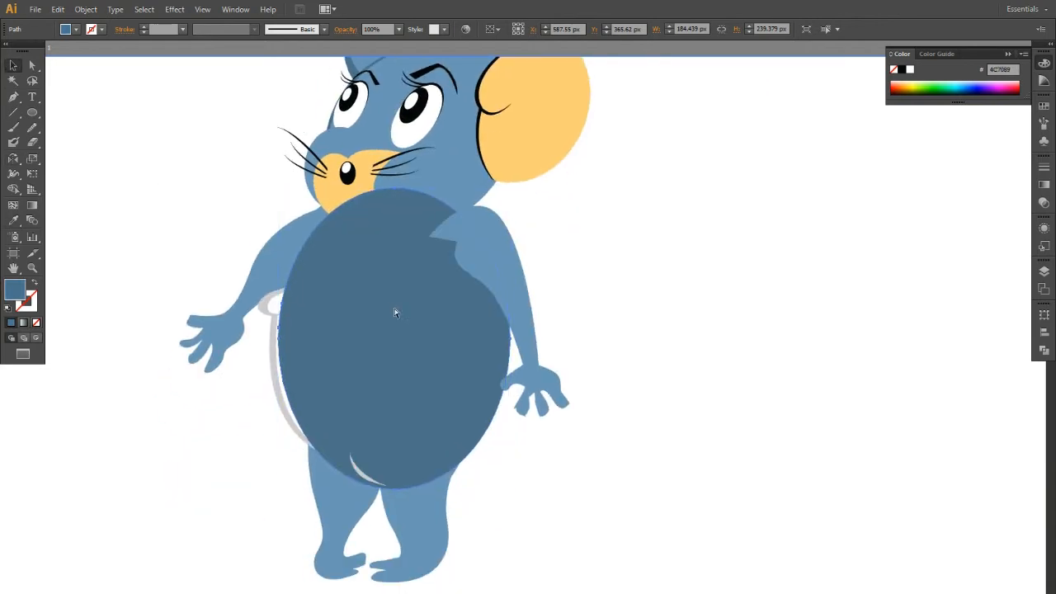
key(ctrl+bracketleft)
key(ctrl+bracketleft)
key(ctrl+shift+a)
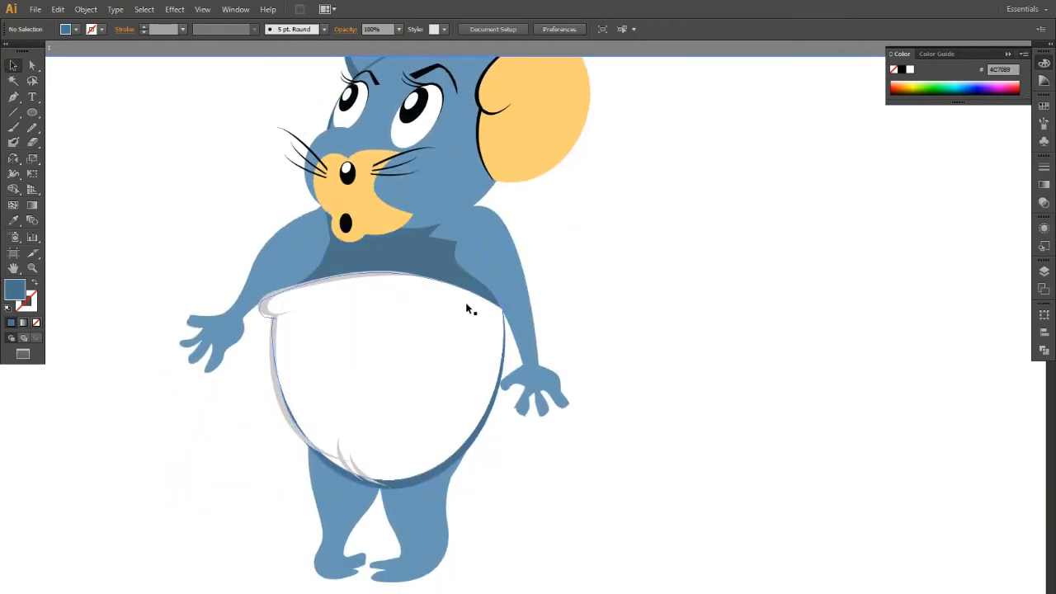
Step: Move the light blue body ellipse out to the right of the dark one
click(418, 262)
drag(417, 261, 589, 259)
key(ctrl+equal)
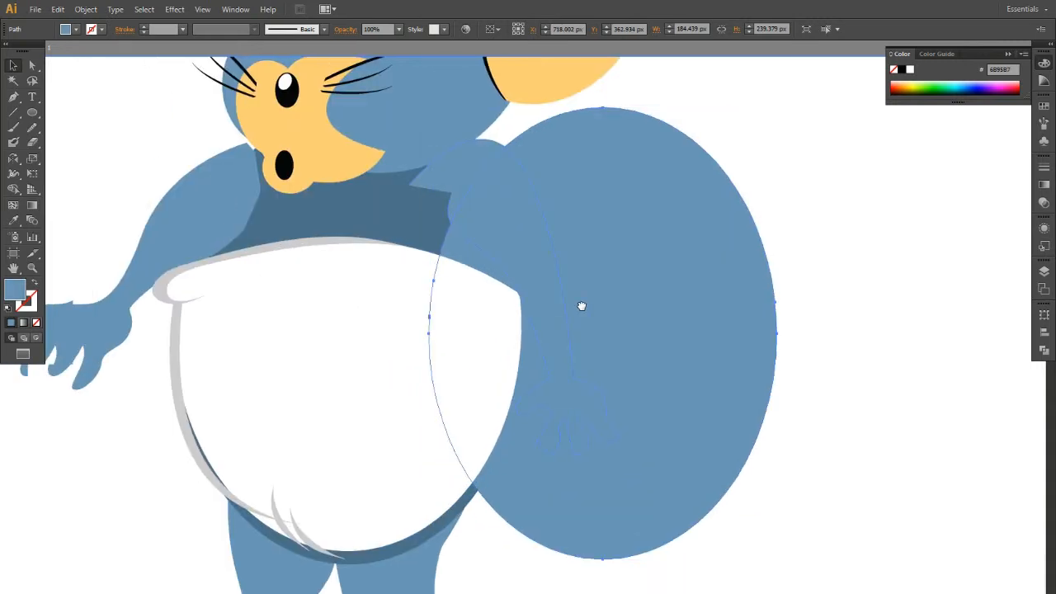
drag(581, 307, 759, 322)
Step: Restack the dark blue ellipse so it lies in front of the second arm but behind the belly and face
click(461, 243)
key(ctrl+bracketright)
key(ctrl+bracketright)
key(ctrl+bracketright)
key(ctrl+bracketright)
key(ctrl+bracketleft)
key(ctrl+bracketleft)
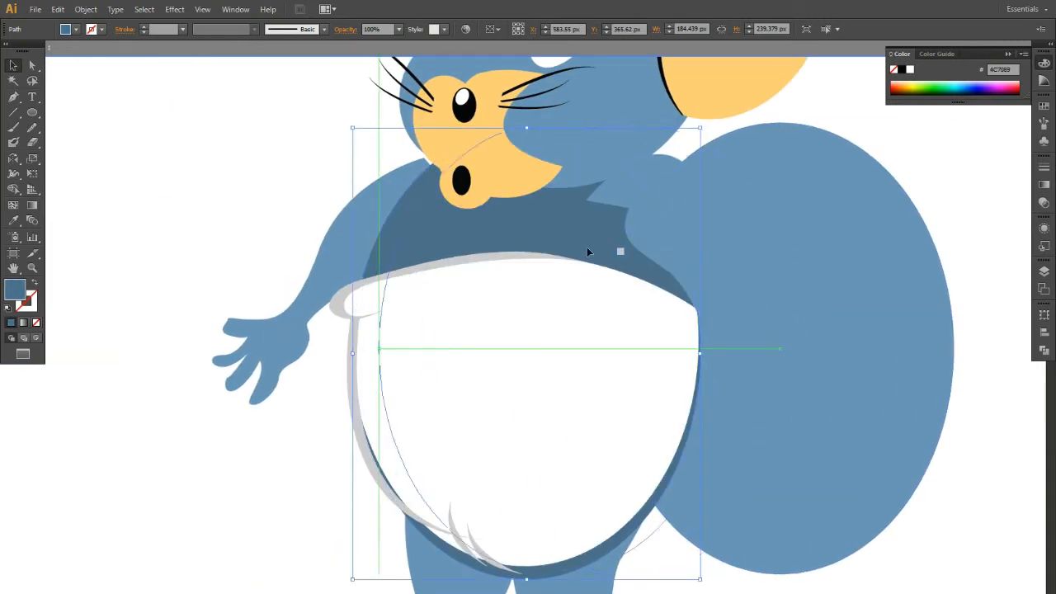
Step: Restack the body ellipses so the light blue one covers the dark one except for a thin shaded edge, and deselect
key(ctrl+minus)
key(ctrl+bracketleft)
key(ctrl+shift+a)
key(ctrl+minus)
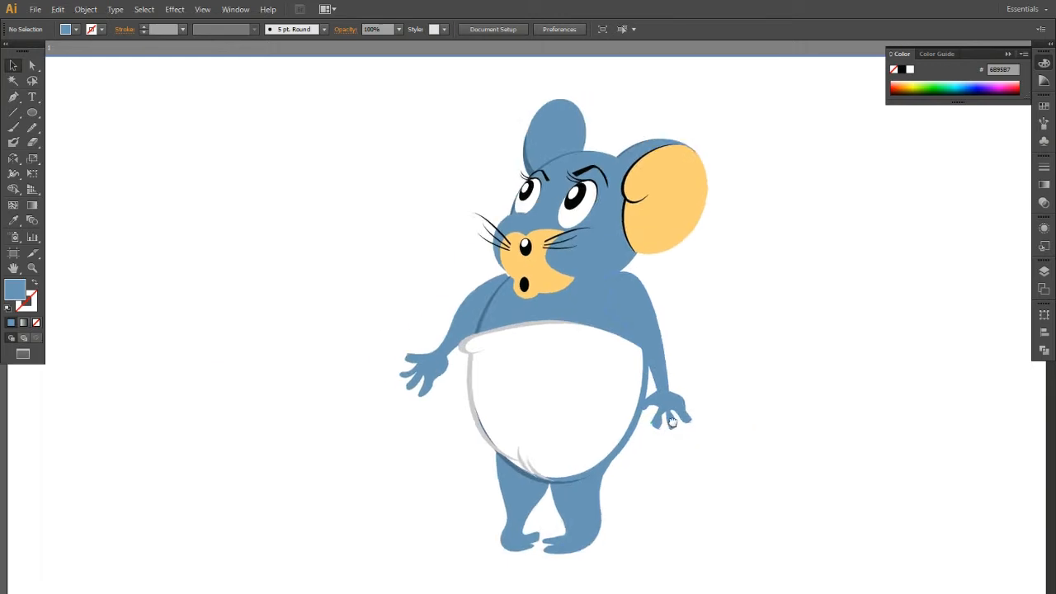
drag(673, 422, 504, 392)
Step: Draw a curved crease with the Pen tool where the second arm meets the chest and fill it with the first arm's darker blue shading colour
key(ctrl+equal)
key(ctrl+equal)
key(ctrl+equal)
key(ctrl+equal)
drag(424, 200, 667, 377)
click(620, 363)
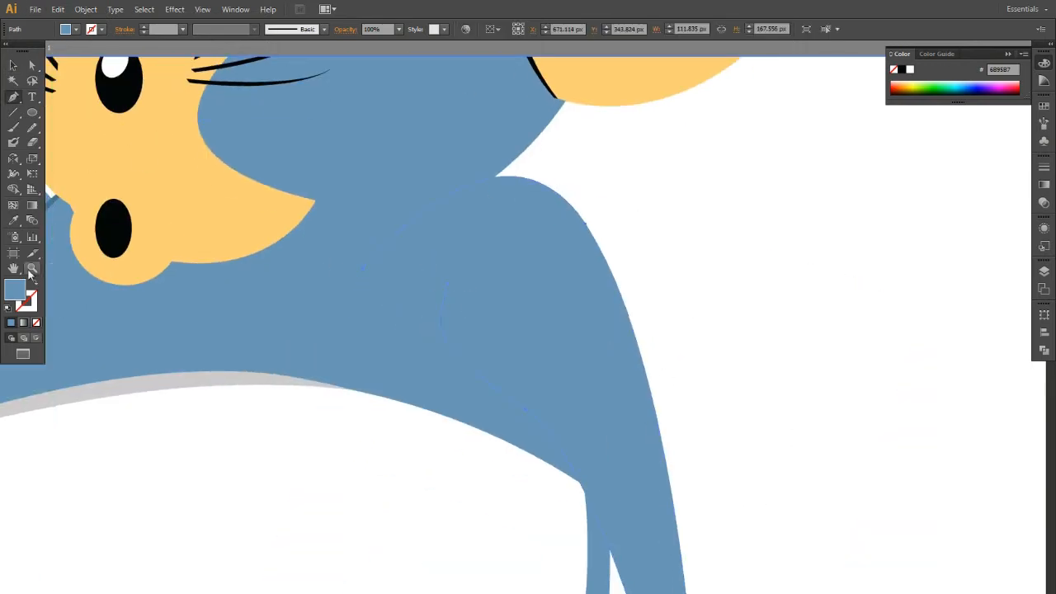
click(583, 454)
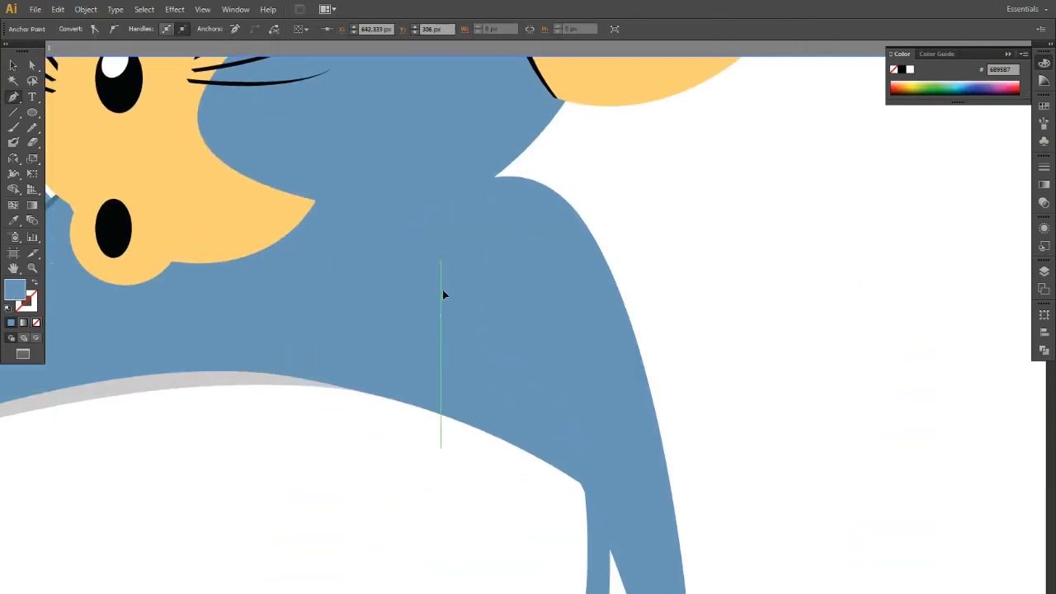
click(14, 220)
drag(73, 293, 178, 298)
click(95, 285)
Step: Fine-tune the position and size of the armpit crease just above the belly's edge, and deselect it
click(12, 66)
drag(588, 364, 584, 381)
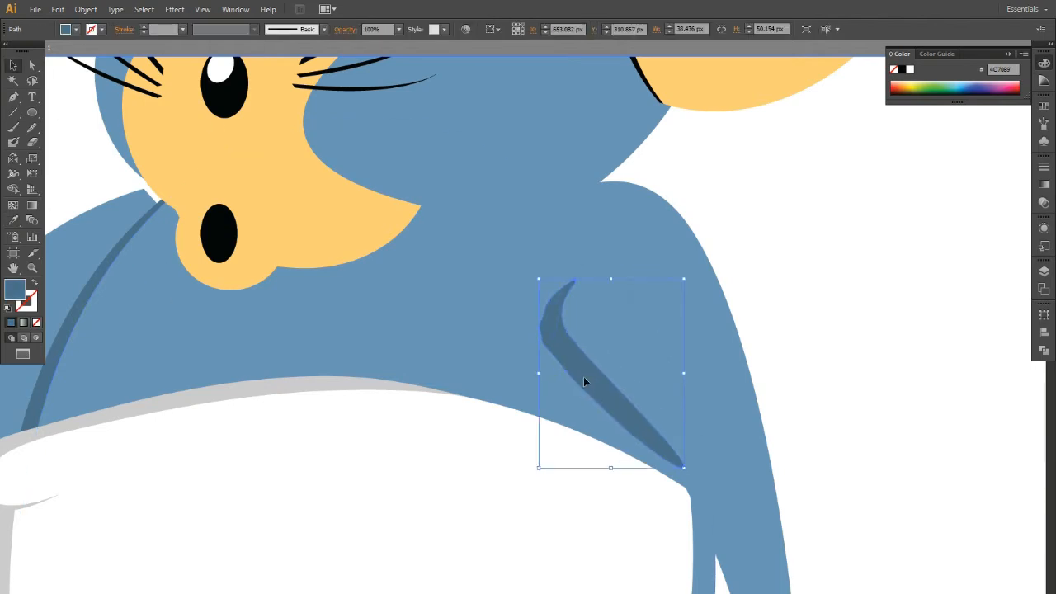
drag(695, 485, 693, 472)
drag(693, 279, 691, 266)
click(801, 196)
scroll(801, 196, down, 1)
Step: Draw a thin, closed dark blue shading crescent over the second arm's shoulder and down its outer edge with the Pen tool
drag(800, 196, 704, 306)
click(13, 97)
click(519, 331)
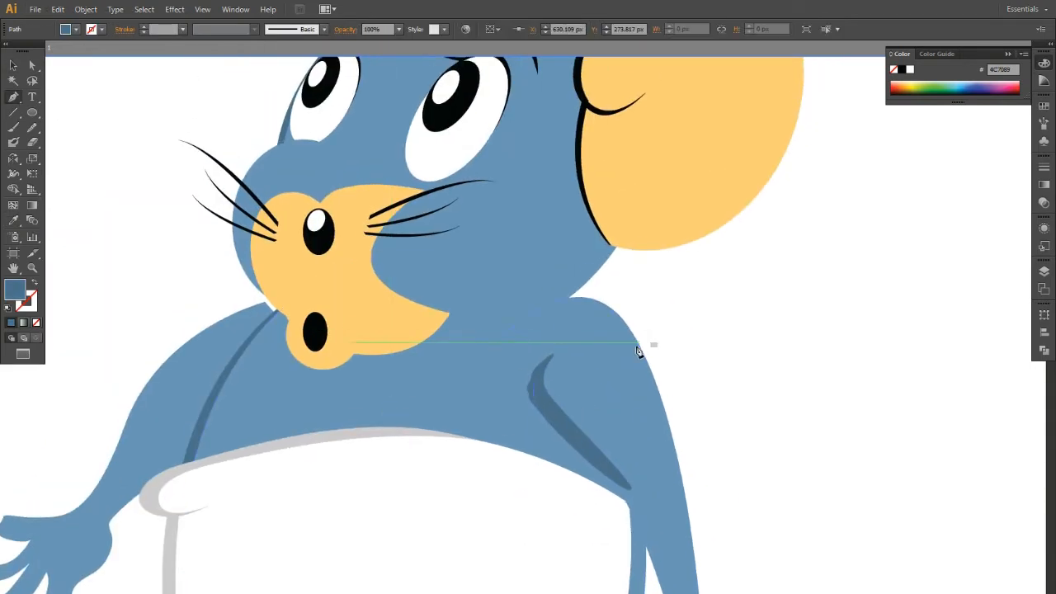
drag(636, 356, 678, 443)
click(675, 446)
drag(563, 287, 561, 285)
click(519, 332)
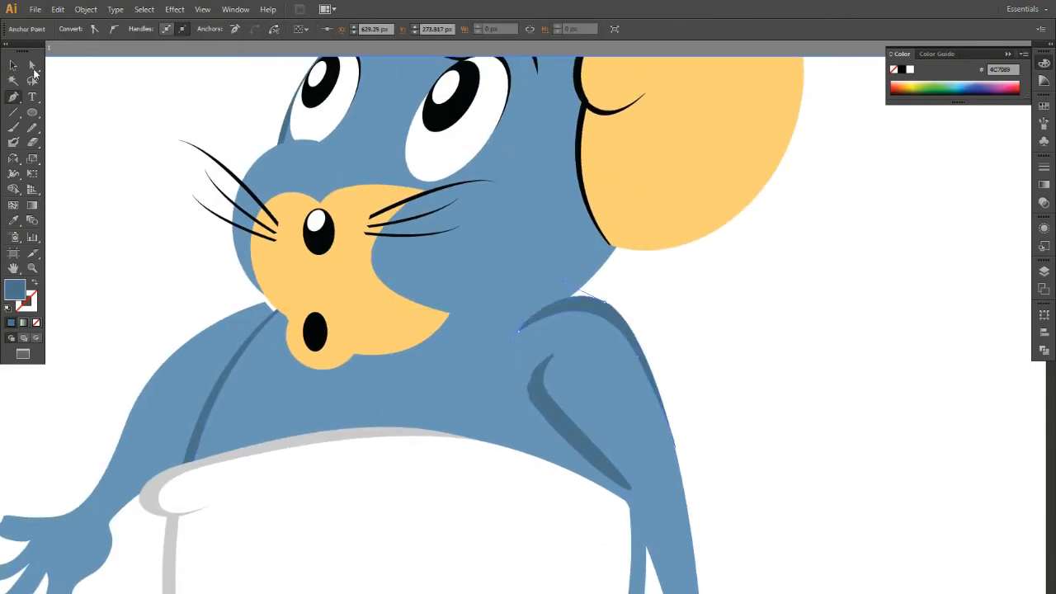
click(13, 66)
click(714, 322)
Step: Reshape the second arm's outline by moving an anchor point with the Direct Selection tool
scroll(615, 371, down, 3)
scroll(614, 372, up, 2)
scroll(735, 392, down, 2)
drag(738, 405, 629, 341)
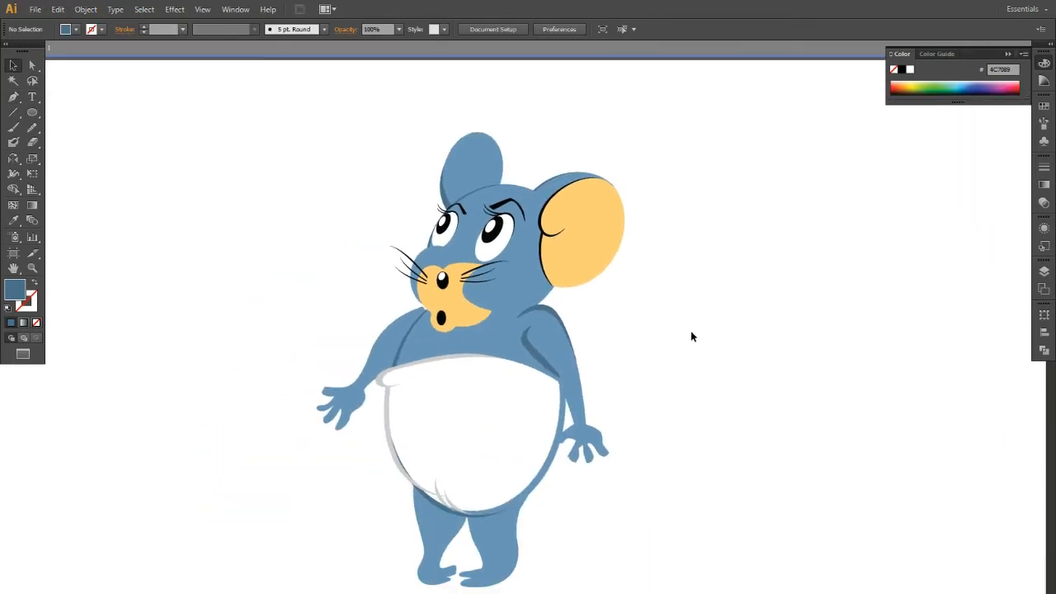
scroll(691, 336, up, 1)
drag(609, 396, 661, 290)
click(581, 276)
scroll(615, 353, up, 1)
key(a)
drag(596, 343, 608, 326)
click(703, 330)
scroll(703, 330, down, 2)
scroll(638, 385, up, 3)
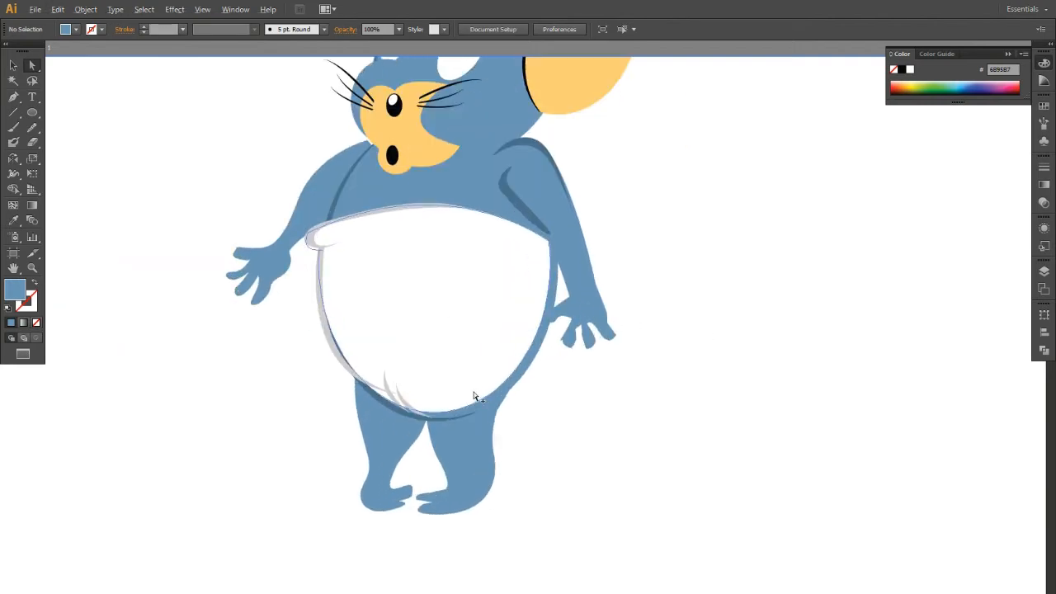
drag(215, 238, 485, 492)
scroll(261, 386, down, 2)
scroll(261, 380, down, 1)
click(257, 387)
key(v)
drag(257, 389, 363, 454)
drag(266, 366, 284, 365)
key(Left)
key(Left)
key(Left)
key(Left)
key(Left)
key(ctrl+z)
key(ctrl+z)
key(ctrl+z)
key(ctrl+z)
key(ctrl+z)
key(ctrl+z)
key(ctrl+z)
click(238, 418)
scroll(263, 383, down, 1)
scroll(294, 368, up, 6)
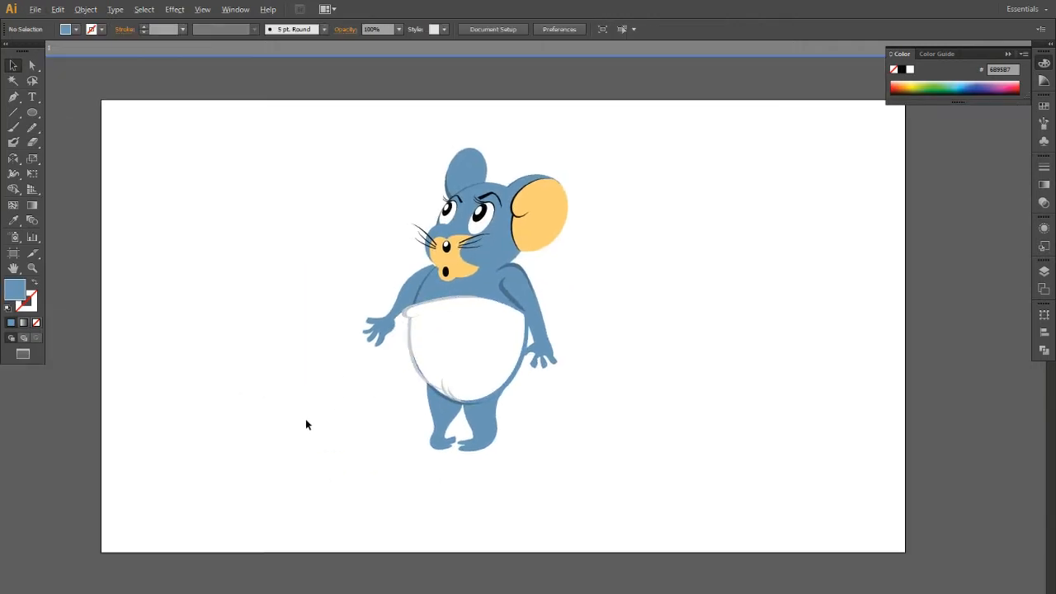
Step: Draw a closed leaf-shaped bow loop with the Pen tool and place it on the belly beside the second arm
key(p)
scroll(591, 227, down, 4)
scroll(660, 212, up, 3)
click(571, 203)
drag(457, 209, 365, 270)
drag(347, 247, 341, 248)
drag(594, 202, 620, 56)
key(v)
drag(502, 404, 473, 432)
Step: Duplicate the leaf shape to the outer side of the second arm and reflect the copy
scroll(473, 432, up, 1)
scroll(473, 432, down, 2)
drag(356, 427, 624, 361)
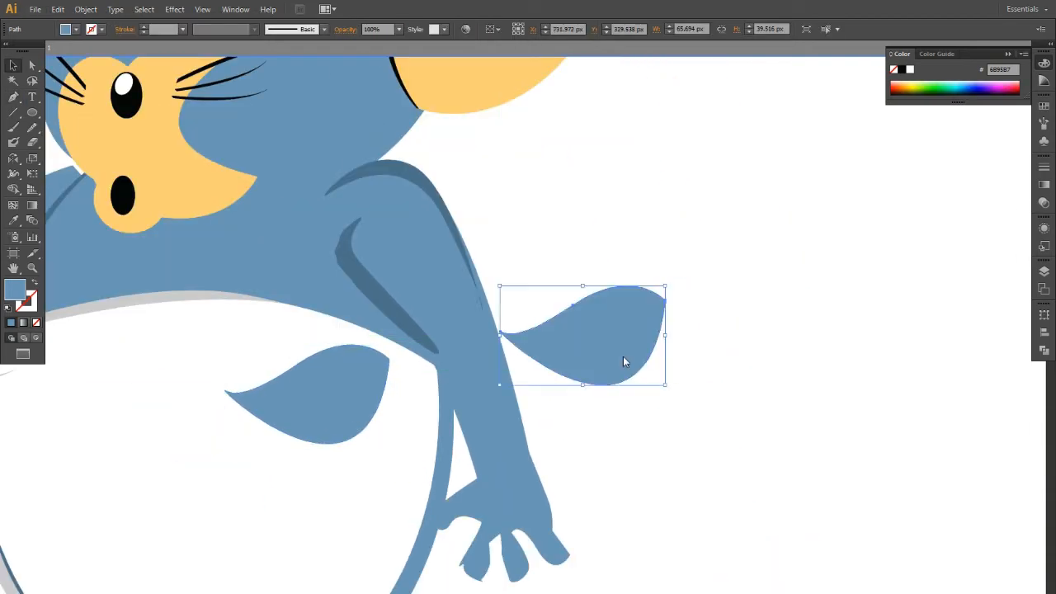
right_click(623, 356)
mouse_move(660, 535)
click(778, 582)
click(545, 410)
Step: Rotate the reflected leaf so its tip points upward and move it against the second arm
drag(670, 389, 672, 316)
drag(598, 345, 548, 329)
click(654, 365)
scroll(654, 366, down, 3)
scroll(536, 376, up, 3)
click(573, 374)
Step: Draw a tilted rounded rectangle between the two leaves as the bow's knot and fill it with the belly's grey shading colour
scroll(572, 374, up, 2)
click(33, 117)
drag(638, 320, 678, 415)
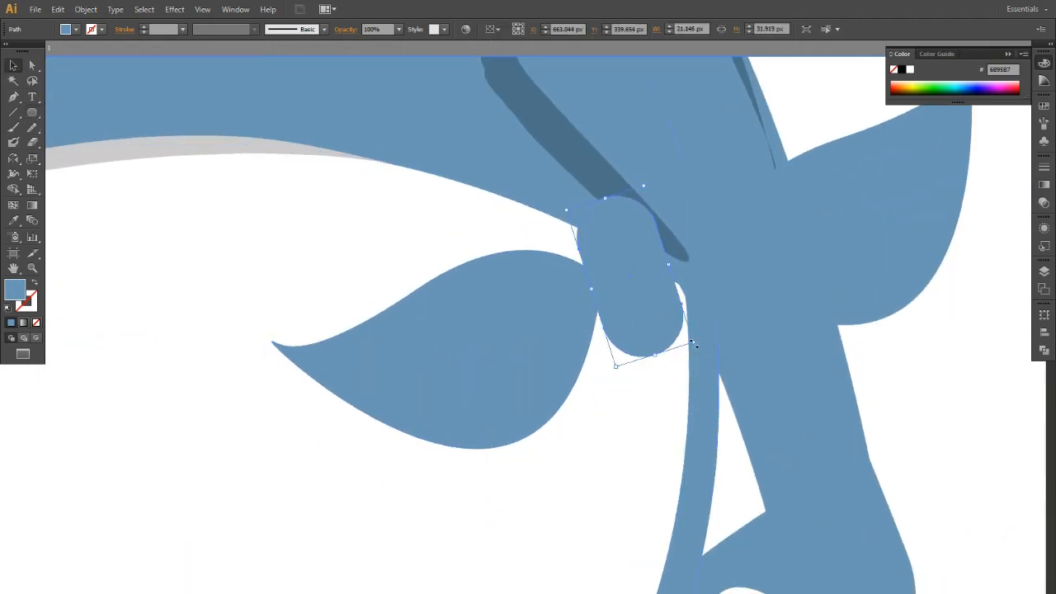
key(i)
click(206, 150)
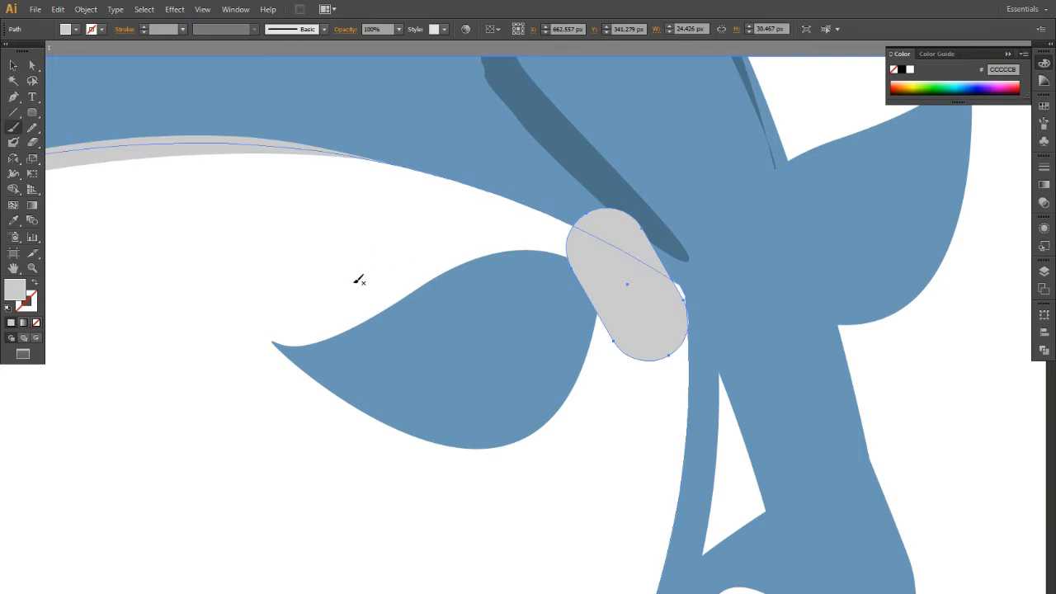
Step: Fill both leaf shapes with the knot's grey using the Eyedropper, and deselect them
click(509, 336)
key(c)
key(v)
click(458, 311)
shift+click(853, 198)
key(i)
click(623, 268)
mouse_move(185, 334)
mouse_down()
mouse_move(305, 285)
mouse_move(188, 288)
mouse_up()
key(v)
shift+click(631, 239)
click(895, 334)
Step: Move the outer leaf closer to the knot and group both leaves with the knot
drag(869, 229, 810, 225)
shift+click(631, 248)
shift+click(521, 270)
key(ctrl+g)
Step: Paste a copy of the bow group in front, fill it with the belly's white and offset it slightly downward
key(ctrl+c)
key(ctrl+f)
key(i)
click(314, 261)
key(b)
click(545, 265)
key(v)
drag(547, 278, 550, 280)
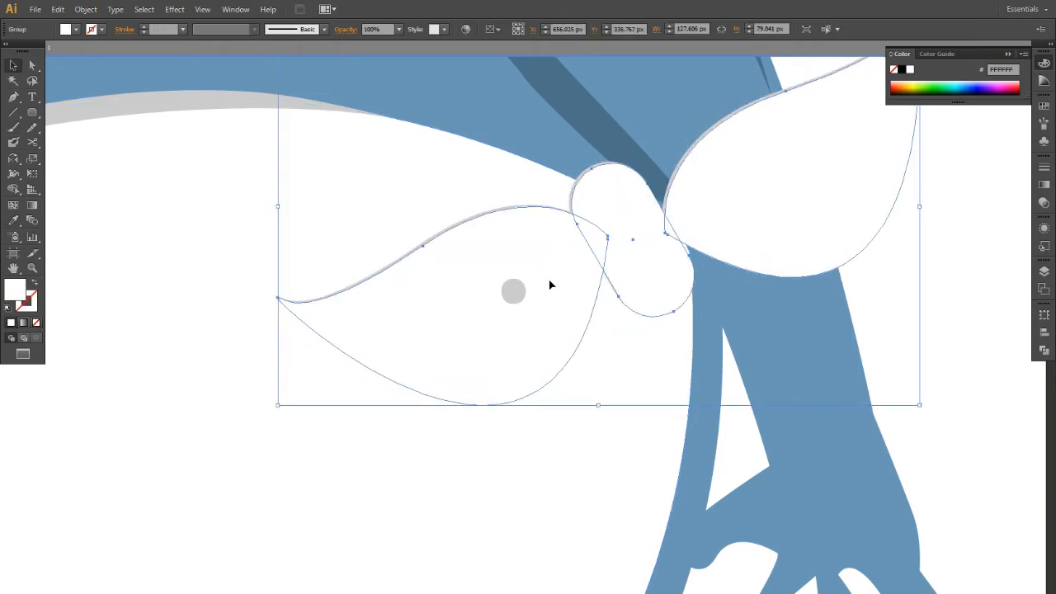
key(Down)
Step: Delete the stray grey brush dot from the bow's inner loop
click(946, 388)
scroll(907, 360, down, 2)
scroll(907, 360, up, 2)
drag(964, 346, 1005, 330)
click(558, 320)
key(Delete)
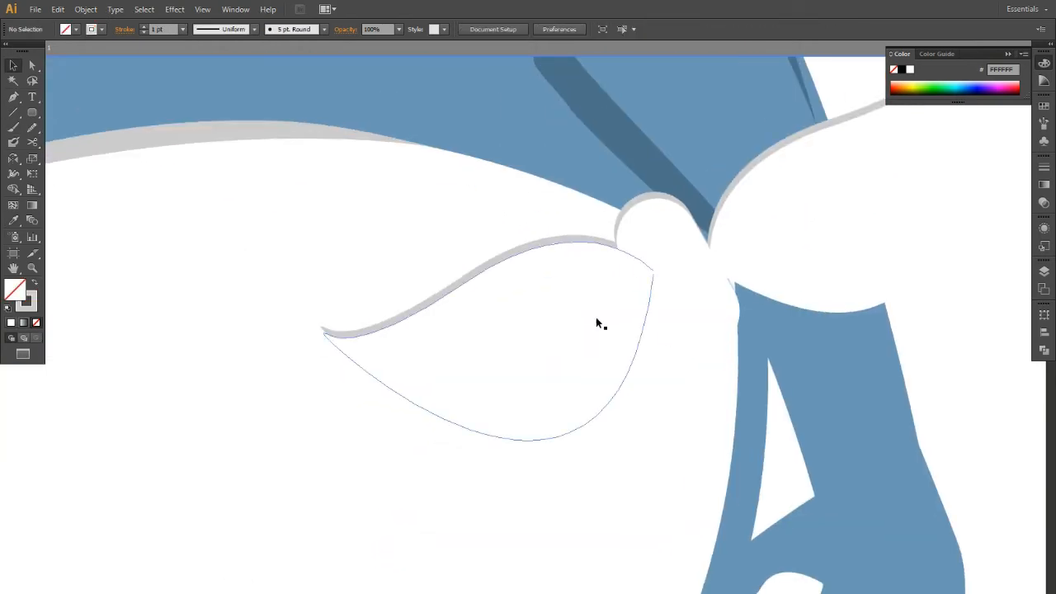
Step: Reduce the white bow copy's height and shift it so the grey bow shows as a thin outline, then deselect
click(597, 319)
drag(643, 440, 643, 410)
drag(602, 323, 600, 335)
key(Down)
click(932, 351)
Step: Bring the second arm with its shoulder shading and armpit crease to the front, over the bow
scroll(916, 334, down, 2)
drag(886, 290, 624, 373)
click(638, 417)
shift+click(567, 219)
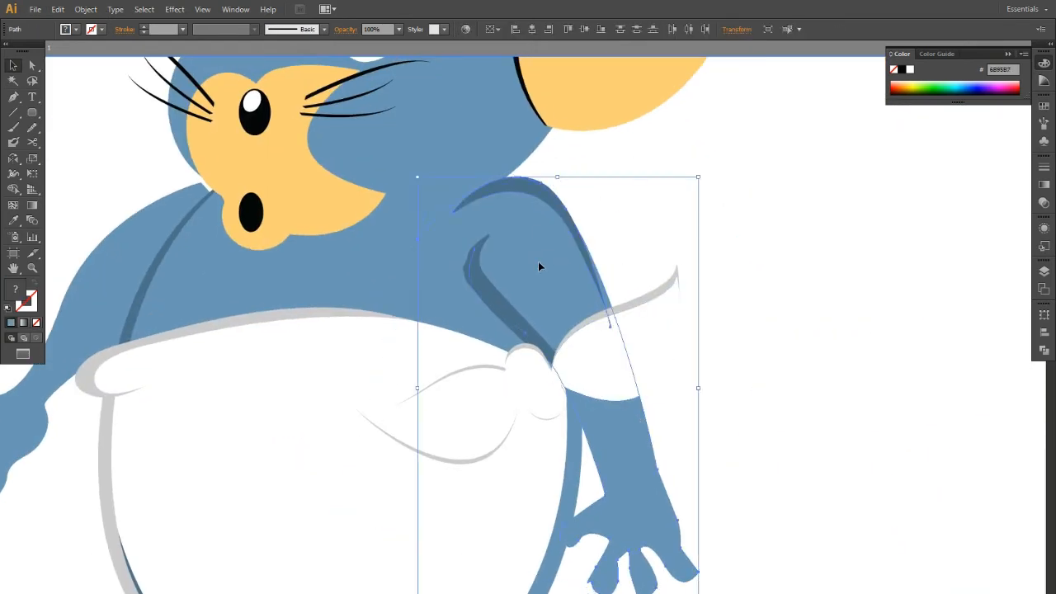
key(ctrl+shift+bracketright)
click(467, 270)
key(ctrl+shift+bracketright)
Step: Shrink the white bow copy further from its upper edge and corner to widen the grey outline, then deselect
click(670, 342)
scroll(674, 342, up, 2)
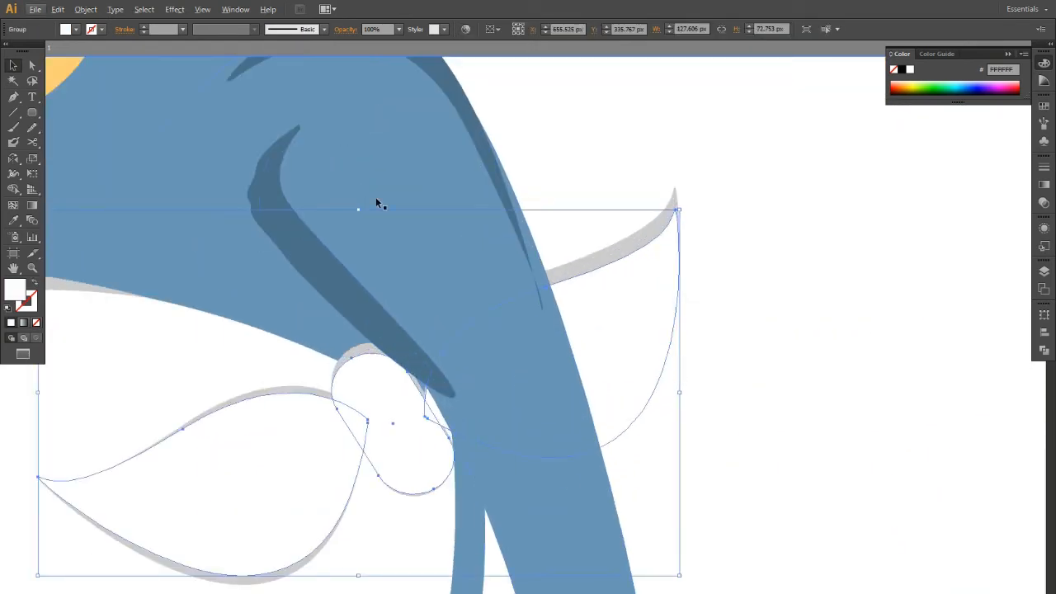
drag(358, 208, 358, 228)
drag(684, 214, 679, 205)
click(757, 340)
scroll(753, 340, down, 2)
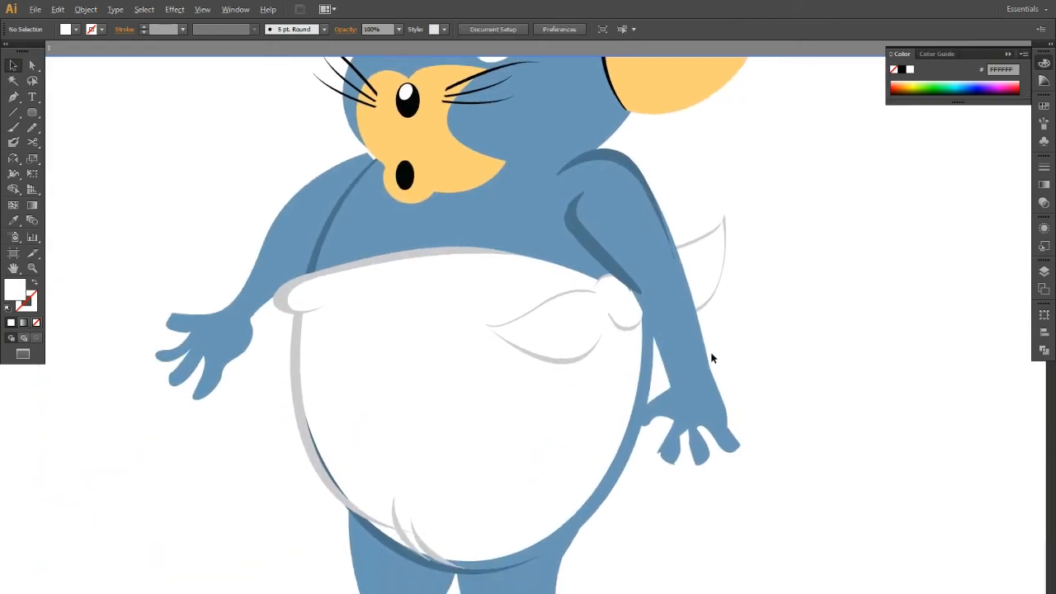
Step: Draw a closed curved fold shape with the Pen tool inside the bow's inner loop, near the knot
scroll(712, 355, up, 2)
click(396, 225)
drag(395, 291, 295, 288)
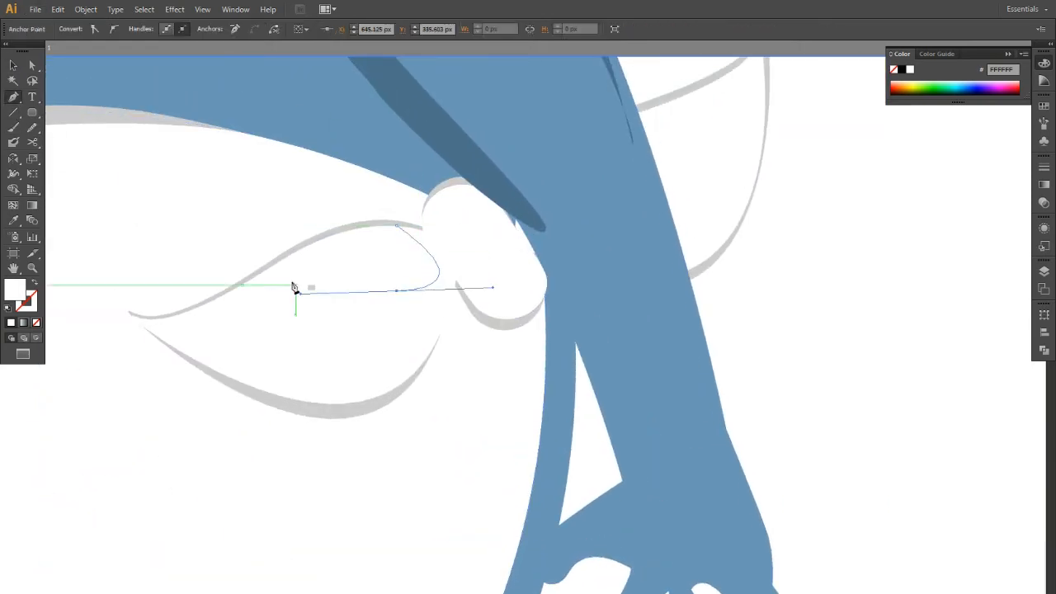
click(329, 230)
key(v)
click(743, 301)
Step: Rotate and position the fold inside the bow's loop, fill it with the belly's grey shading colour, and deselect
click(442, 284)
drag(459, 315, 426, 302)
click(760, 323)
click(433, 317)
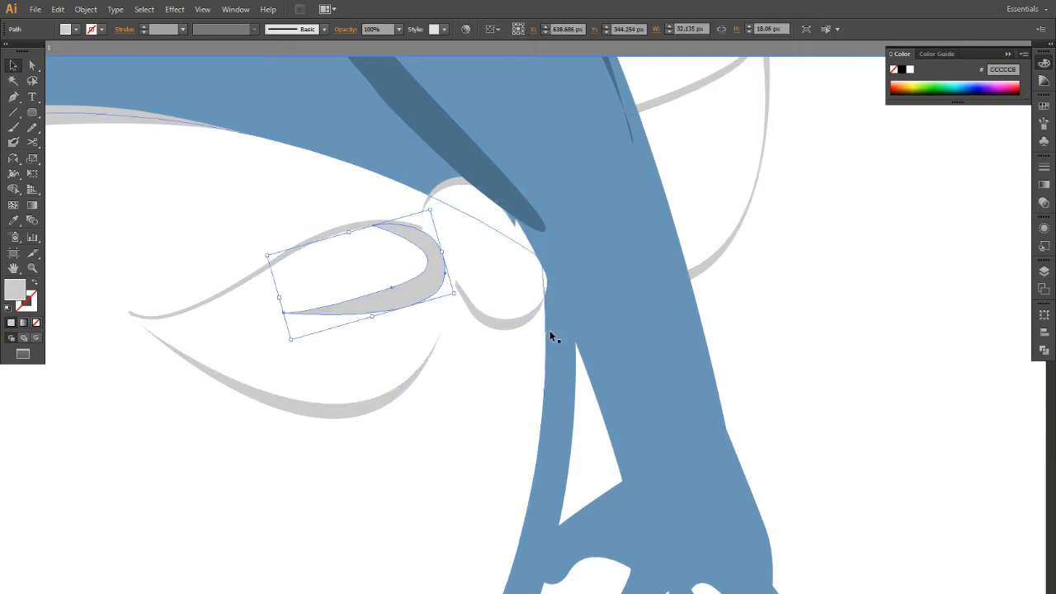
click(763, 391)
Step: Draw a closed curved shading shape in the darker blue along the jaw's lower edge, from the yellow inner ear to the muzzle
scroll(769, 391, down, 4)
drag(822, 422, 665, 412)
scroll(664, 412, down, 1)
scroll(671, 407, down, 2)
scroll(617, 382, up, 6)
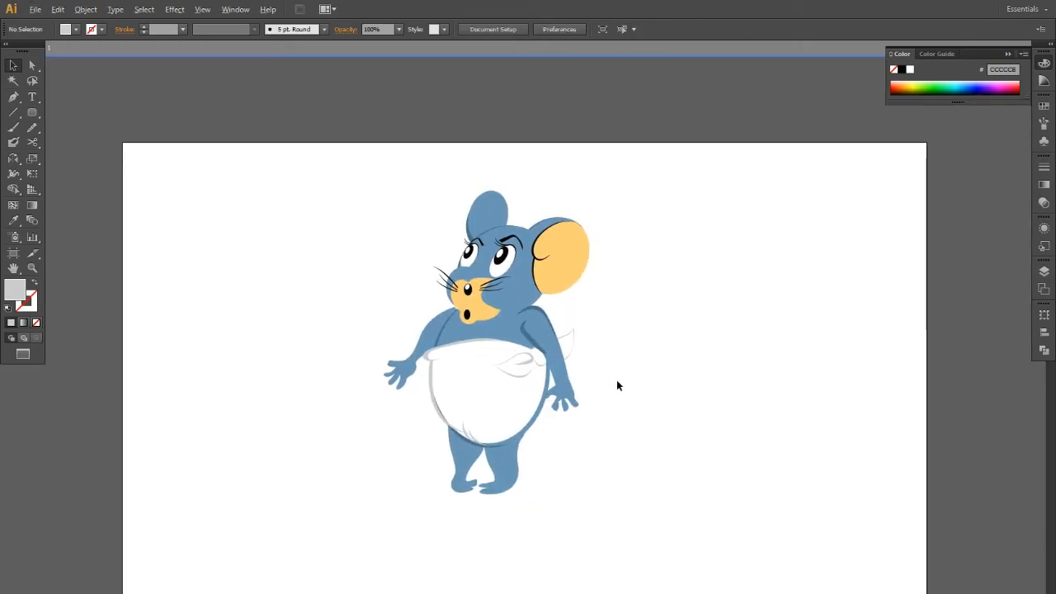
key(p)
click(451, 376)
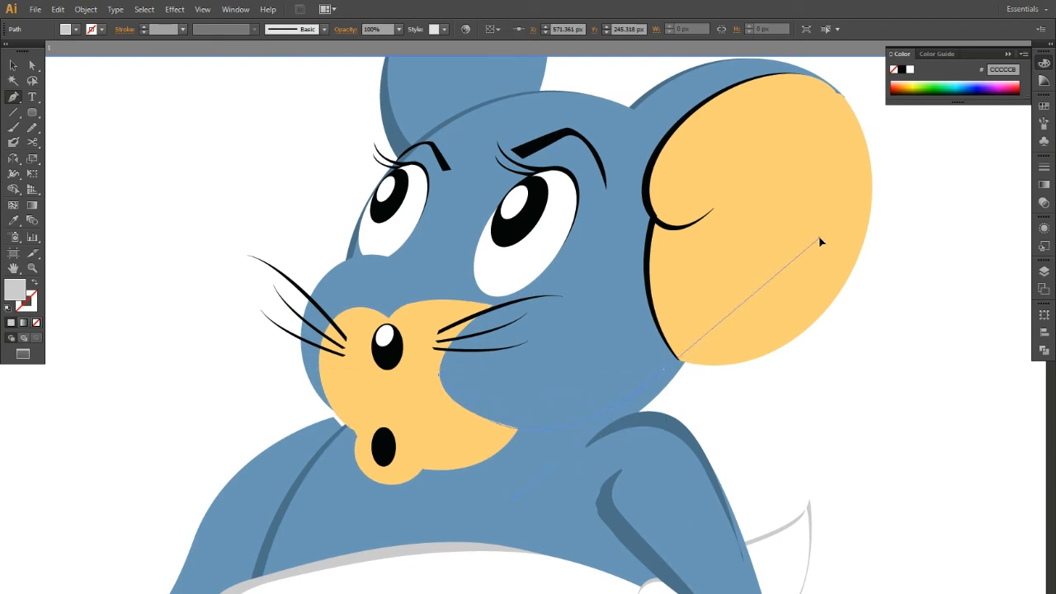
drag(823, 251, 824, 251)
key(ctrl+z)
click(487, 463)
drag(684, 361, 768, 254)
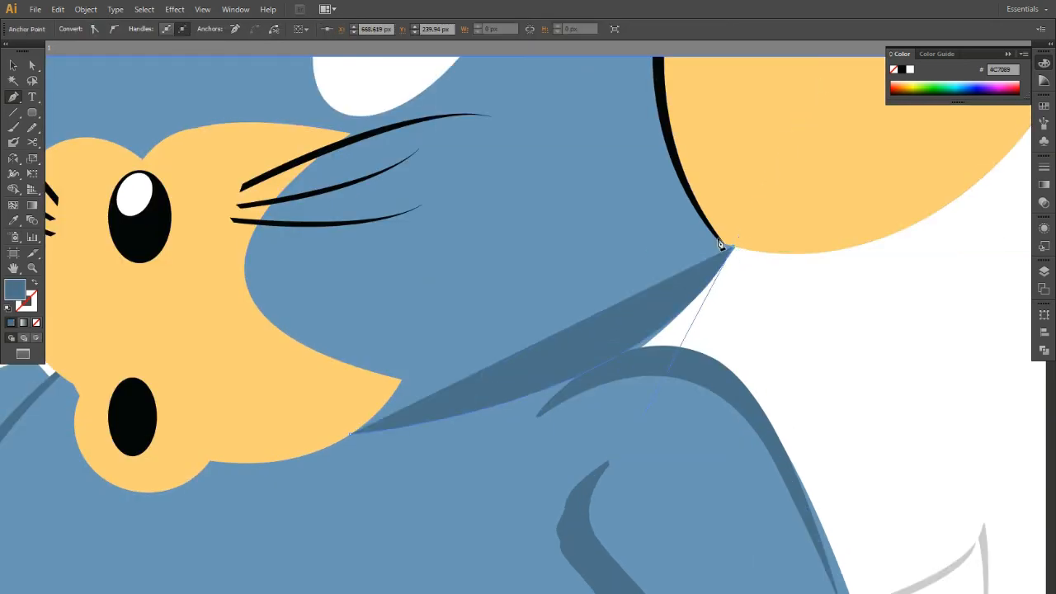
drag(350, 432, 350, 410)
drag(175, 439, 175, 439)
Step: Draw a darker blue curved shading strip along the snout's outer edge behind the whiskers, then deselect it
scroll(506, 424, down, 3)
drag(330, 284, 569, 303)
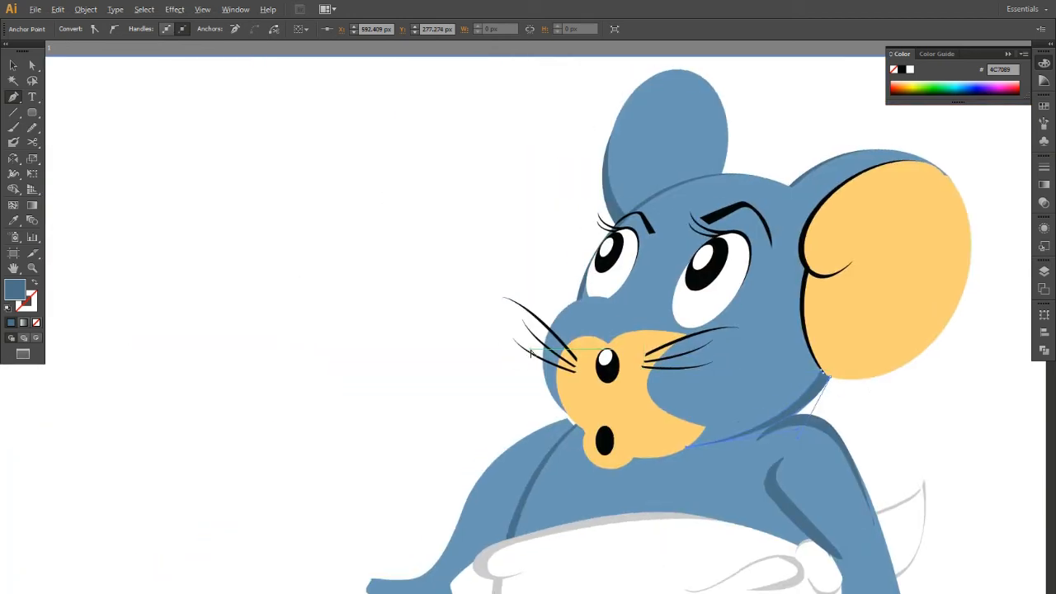
scroll(570, 303, up, 3)
click(591, 303)
drag(497, 483, 490, 593)
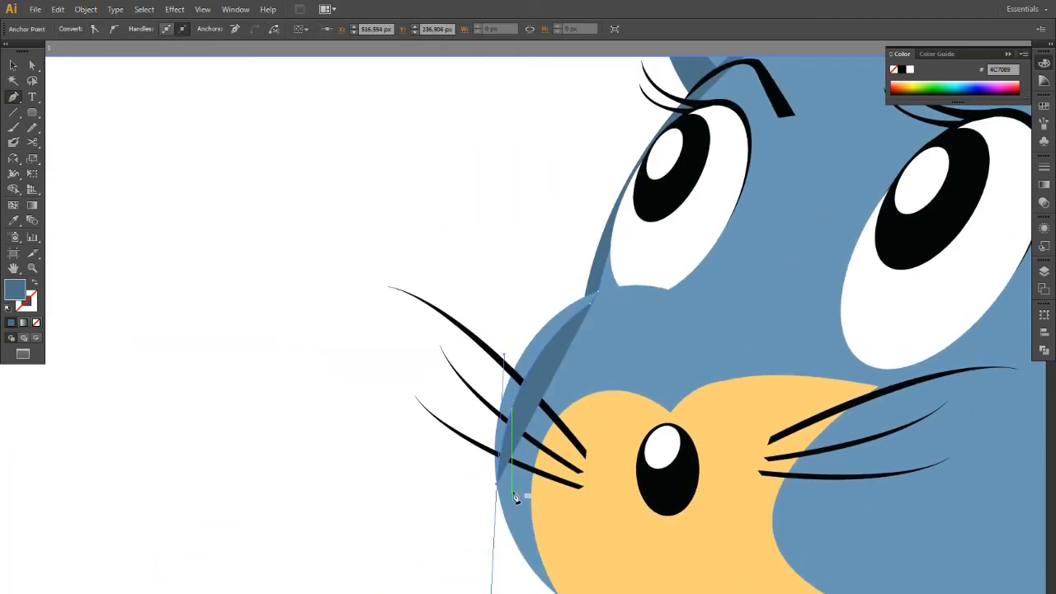
drag(735, 230, 732, 232)
click(13, 66)
click(221, 308)
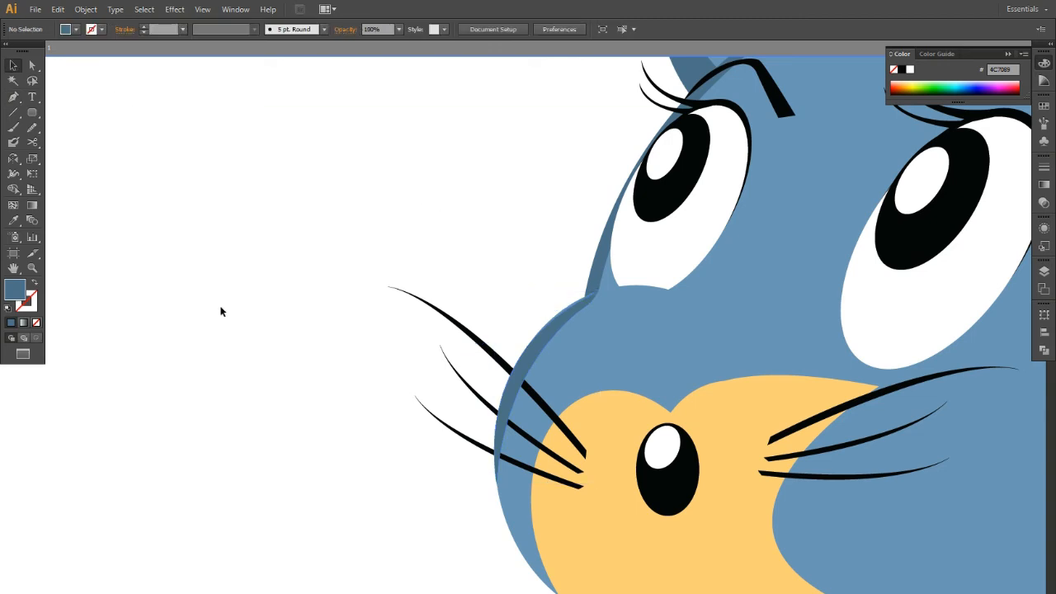
Step: Nudge the blue body ellipse behind the white belly slightly down and towards the first arm
scroll(220, 309, down, 4)
drag(197, 370, 377, 271)
scroll(377, 272, down, 2)
drag(293, 363, 303, 387)
scroll(303, 387, up, 1)
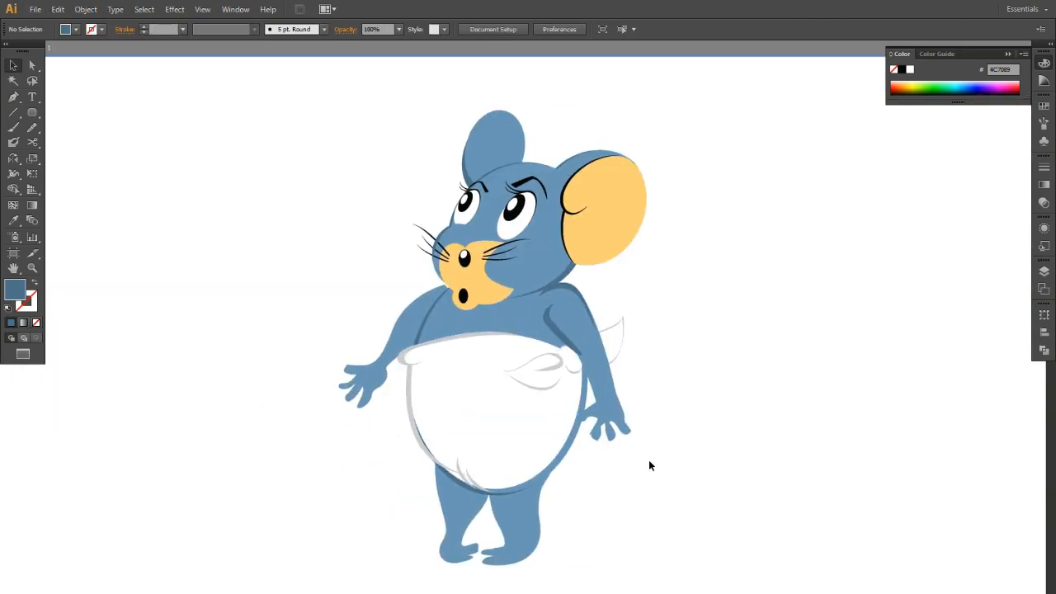
scroll(649, 466, up, 2)
click(541, 404)
key(Down)
key(Down)
key(Down)
key(Down)
key(Down)
key(Down)
key(Left)
key(Left)
key(Left)
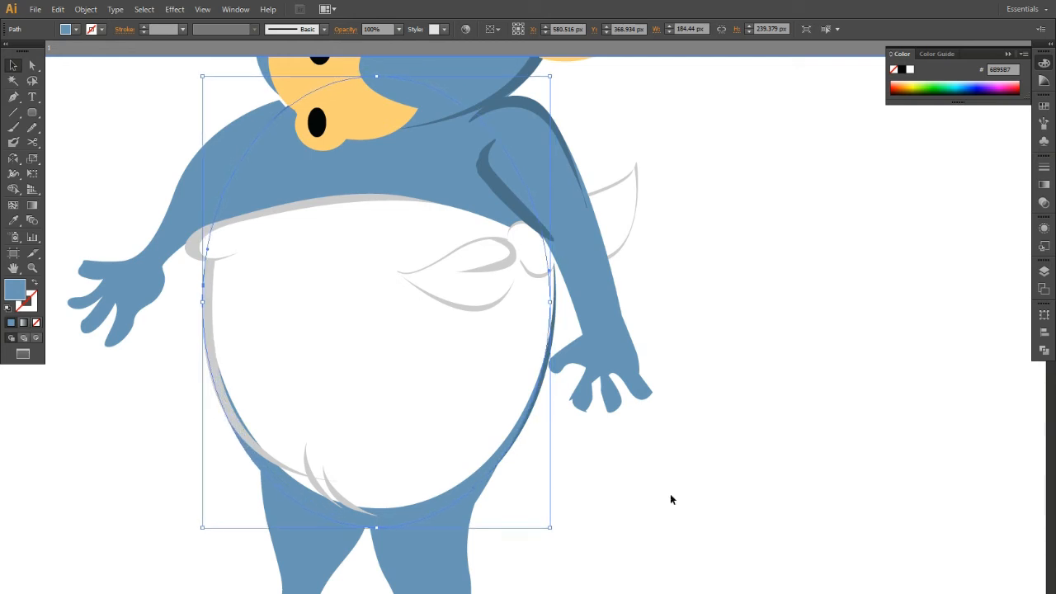
Step: Widen the white belly shape slightly on the bow's side and deselect it
click(484, 424)
drag(550, 354, 558, 354)
click(652, 465)
Step: Draw a curved crescent with the Pen tool between the first arm and the chest, from the muzzle to the belly cloth
scroll(652, 467, down, 3)
drag(666, 507, 584, 492)
drag(377, 536, 397, 543)
scroll(443, 368, up, 5)
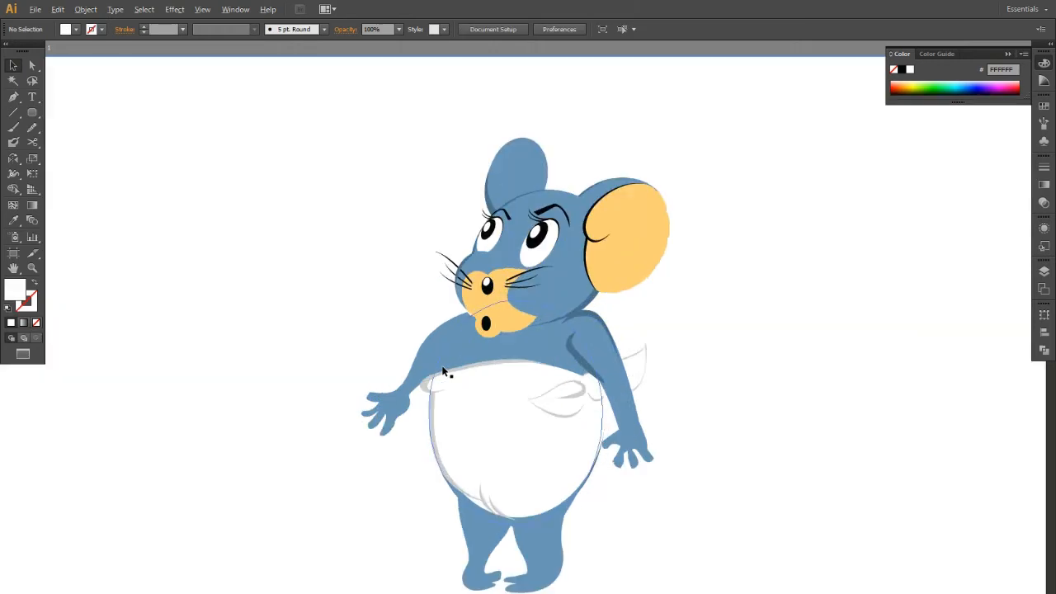
key(p)
click(572, 172)
drag(423, 389, 412, 458)
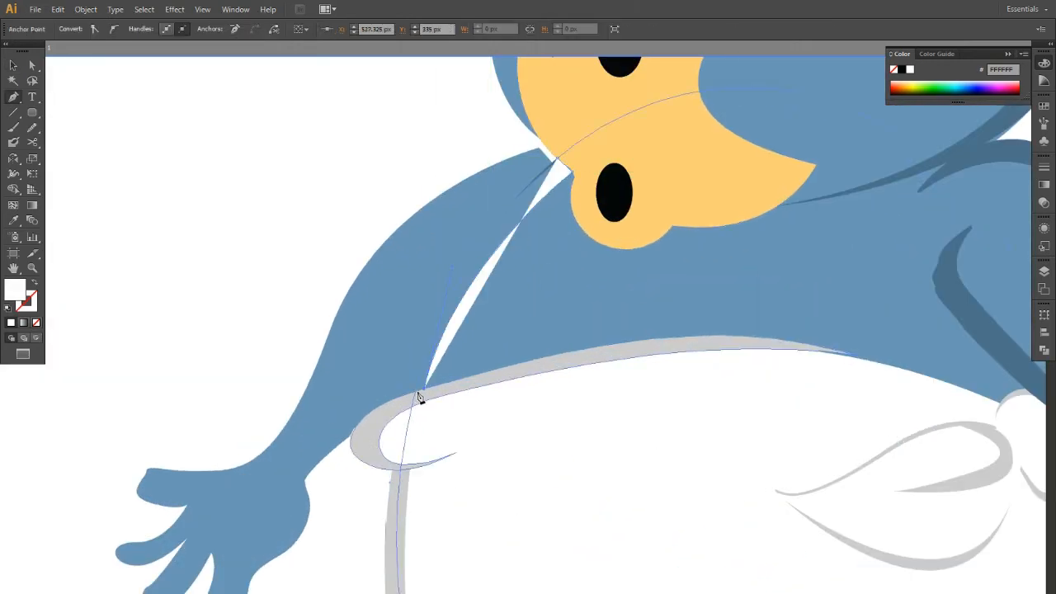
mouse_move(614, 99)
mouse_down()
mouse_move(707, 75)
mouse_move(715, 148)
mouse_up()
Step: Fill the arm crease with the snout's darker blue shading colour, undo the stray brush mark, and deselect
key(i)
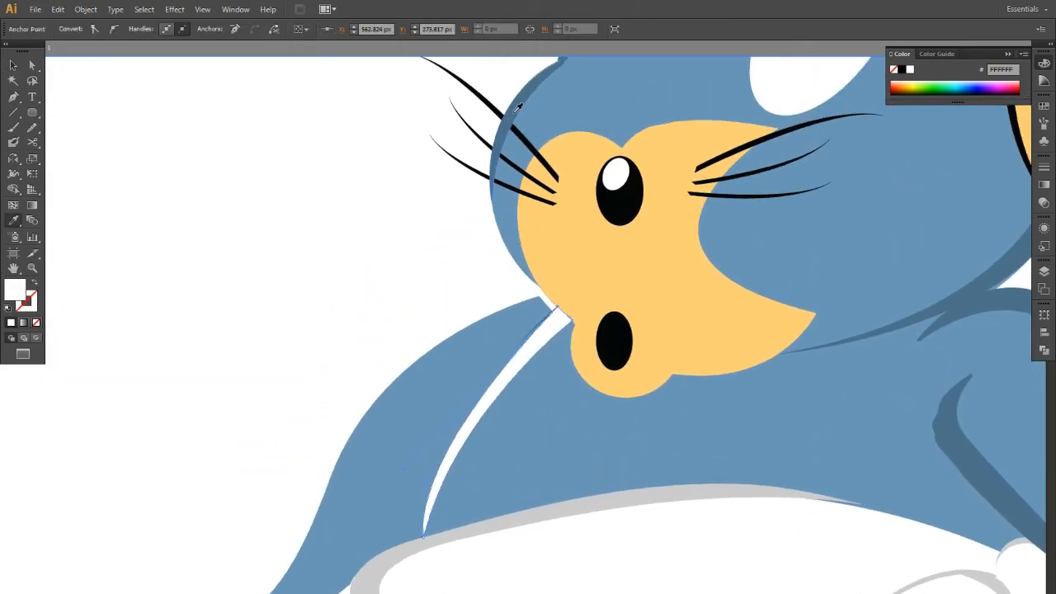
click(519, 104)
key(b)
click(273, 301)
scroll(289, 337, down, 1)
key(ctrl+z)
scroll(289, 337, down, 1)
key(v)
drag(318, 451, 396, 297)
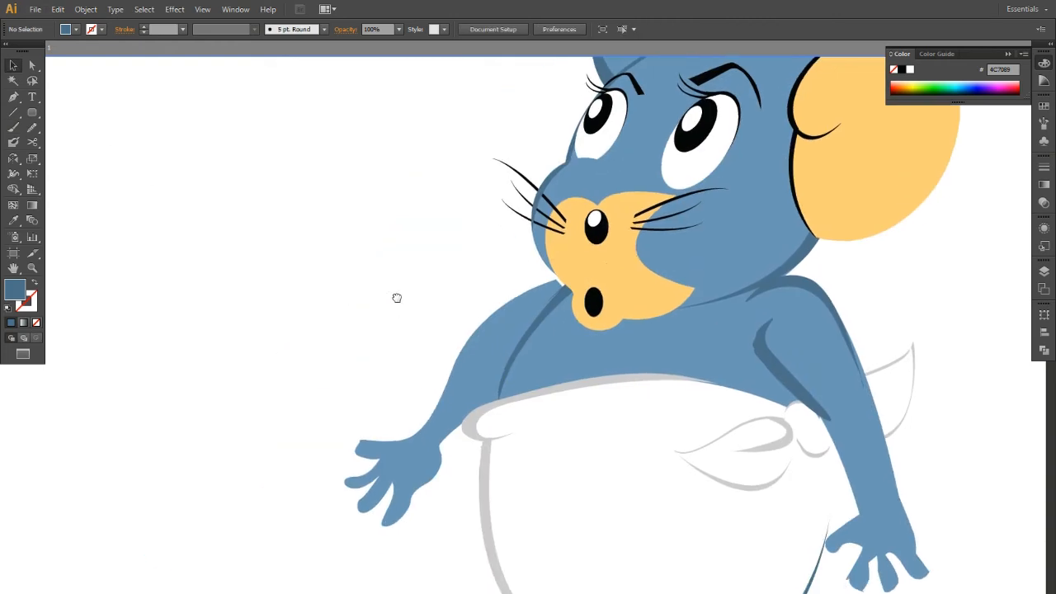
Step: Draw a darker blue curved shading shape along the outer edge of the first arm's shoulder
click(537, 319)
scroll(344, 360, up, 2)
key(p)
drag(481, 320, 410, 414)
drag(377, 525, 575, 337)
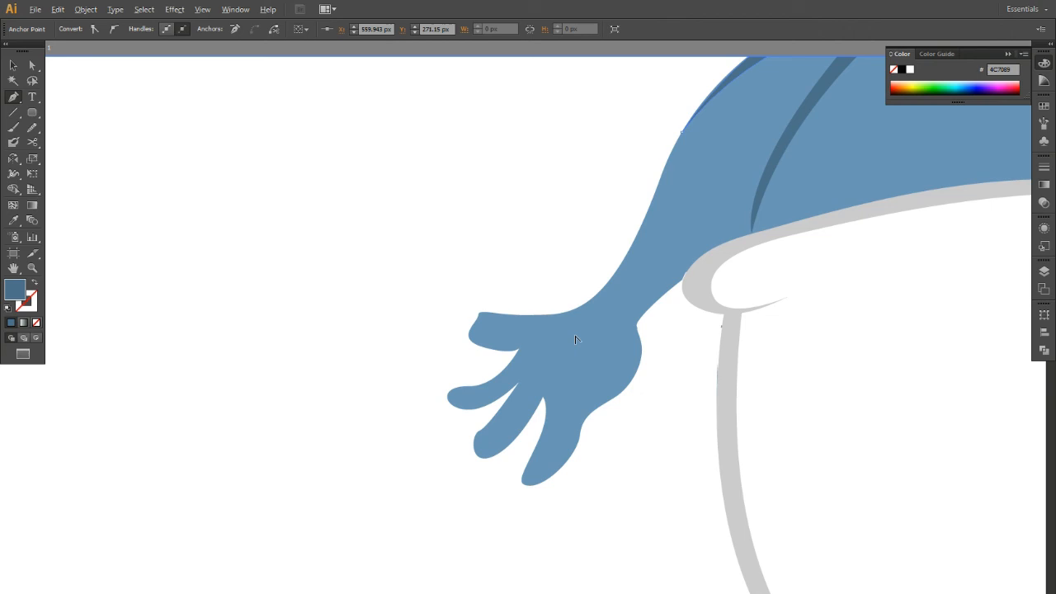
Step: Draw a tapered, curved darker blue crease across the first hand, from the wrist into the palm
scroll(572, 339, up, 2)
click(605, 274)
drag(584, 402, 460, 444)
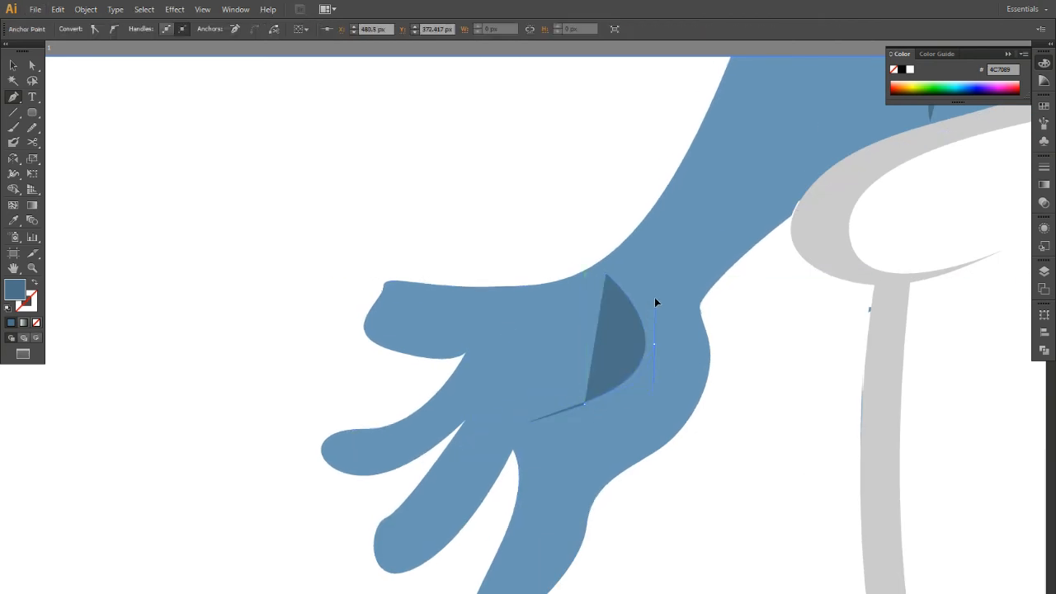
drag(654, 299, 654, 302)
click(612, 267)
click(606, 275)
key(v)
Step: Draw a curved strip along the first hand's outer edge, fill it with the palm crease's darker blue, and deselect
click(691, 333)
key(p)
click(687, 325)
mouse_move(617, 475)
mouse_down()
mouse_move(544, 484)
mouse_move(484, 533)
mouse_up()
click(617, 475)
click(686, 325)
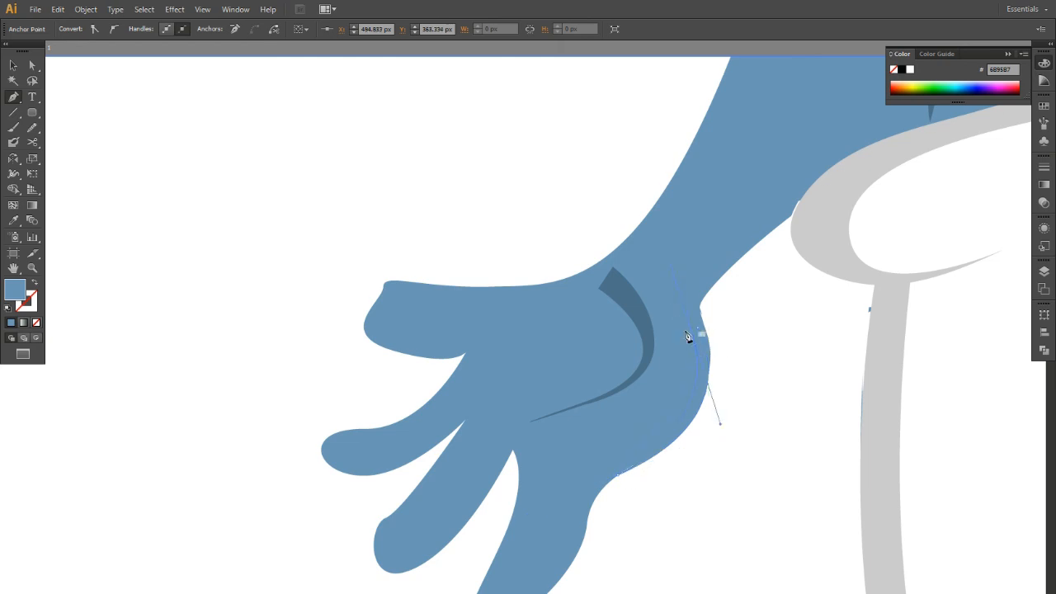
key(i)
click(634, 317)
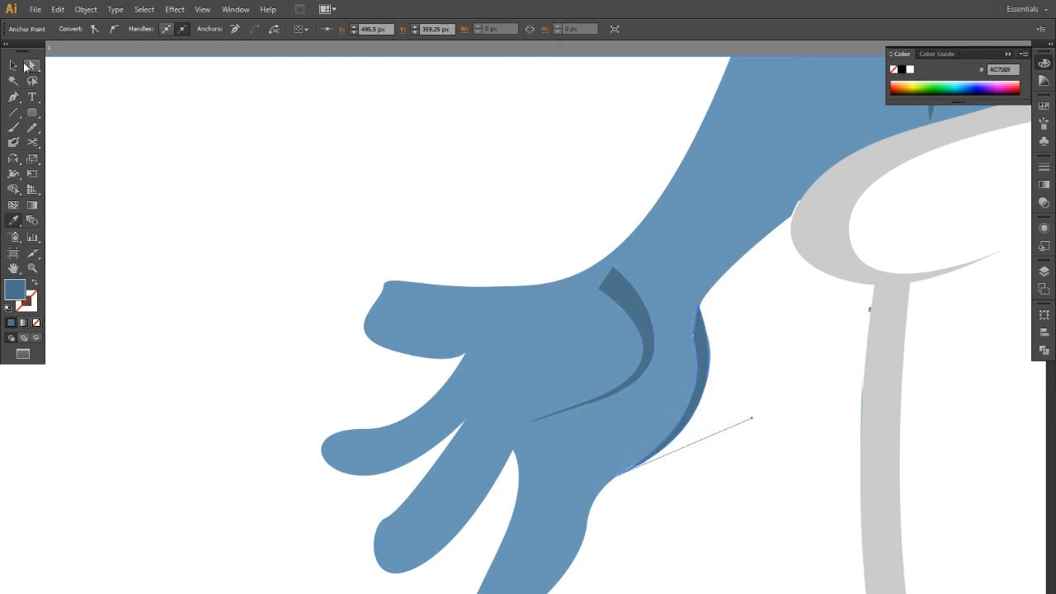
click(13, 65)
click(345, 304)
Step: Clear the selection of the second arm and fit the whole artboard in view to review the mouse
scroll(363, 363, down, 7)
scroll(344, 383, up, 5)
click(707, 360)
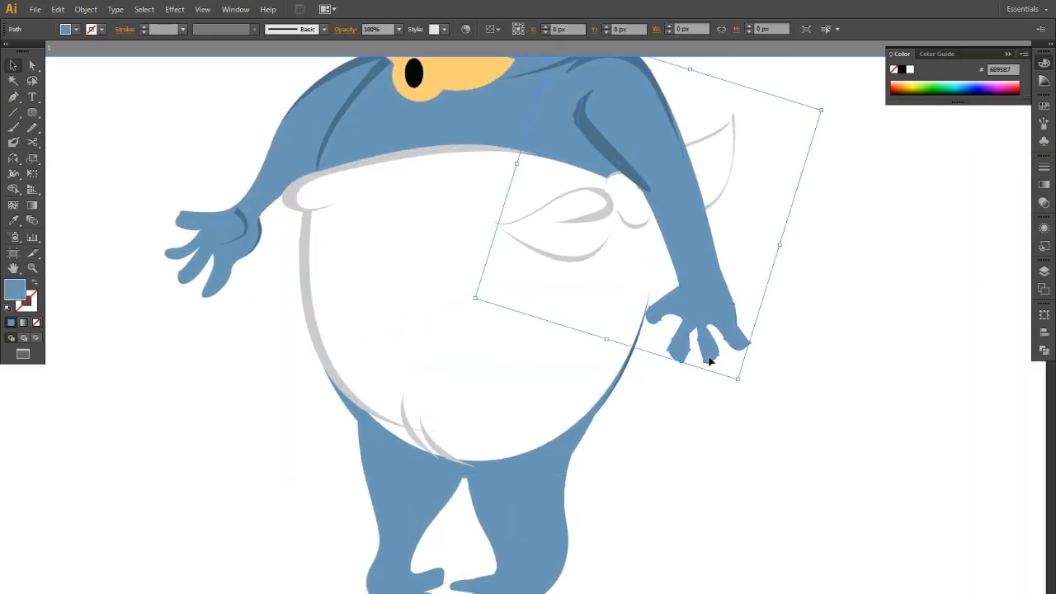
click(832, 415)
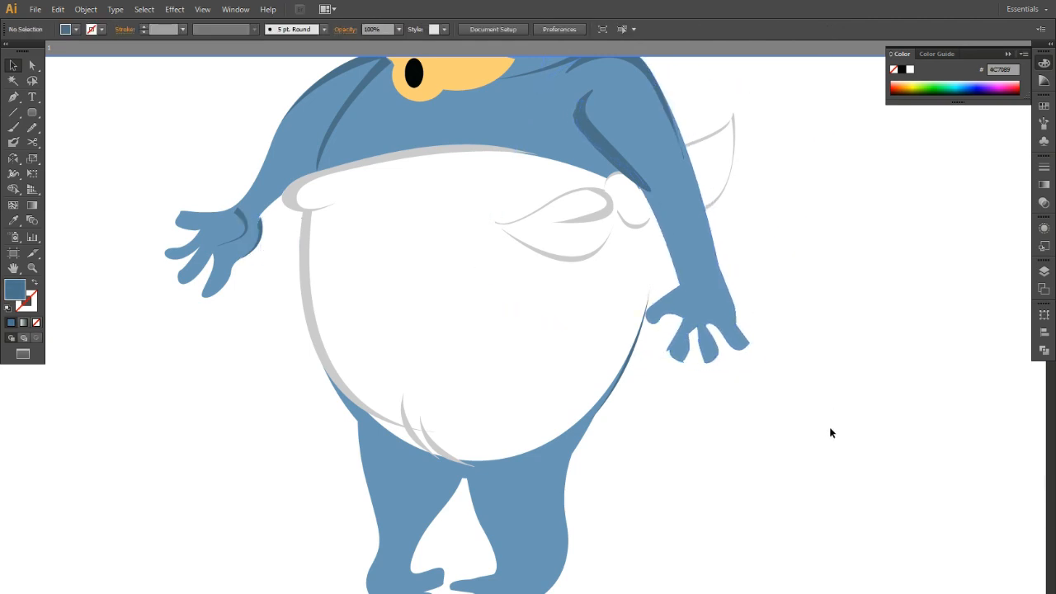
key(ctrl+0)
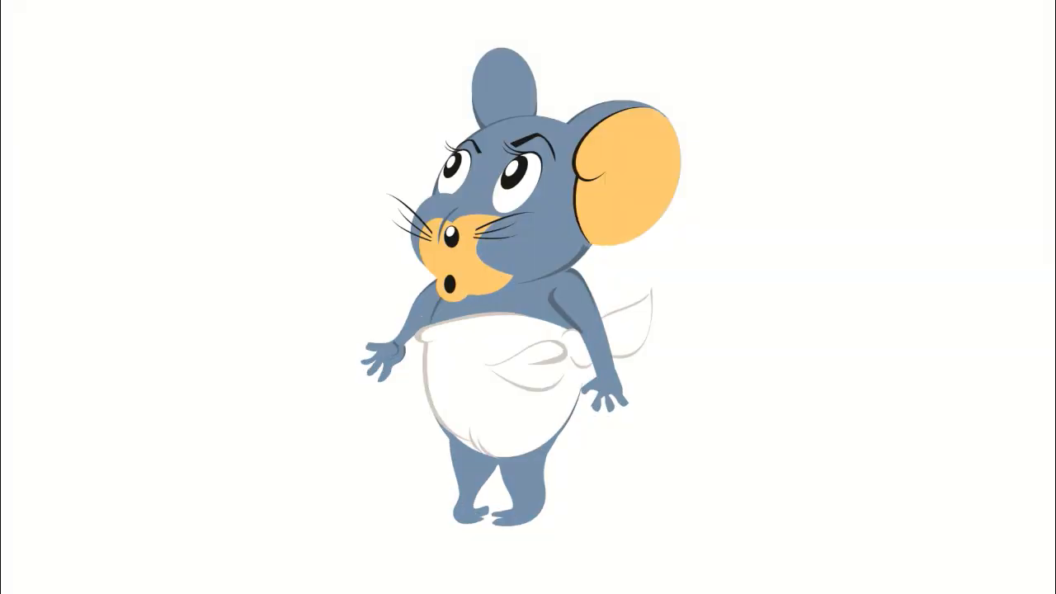